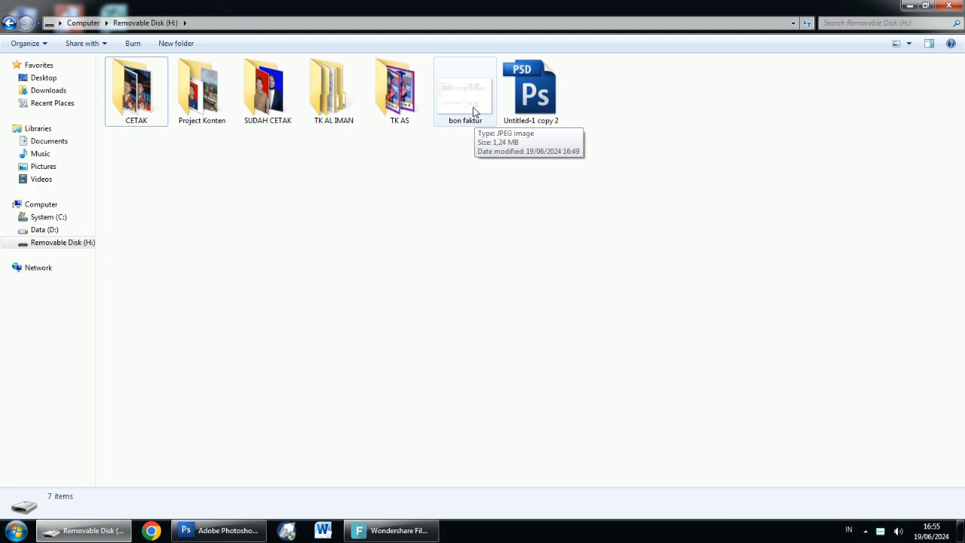
- Open the bon faktur image from the removable disk and examine the Qty value in the AIFLO 100ML item row
{"action": "double_click", "coordinate": [473, 112]}
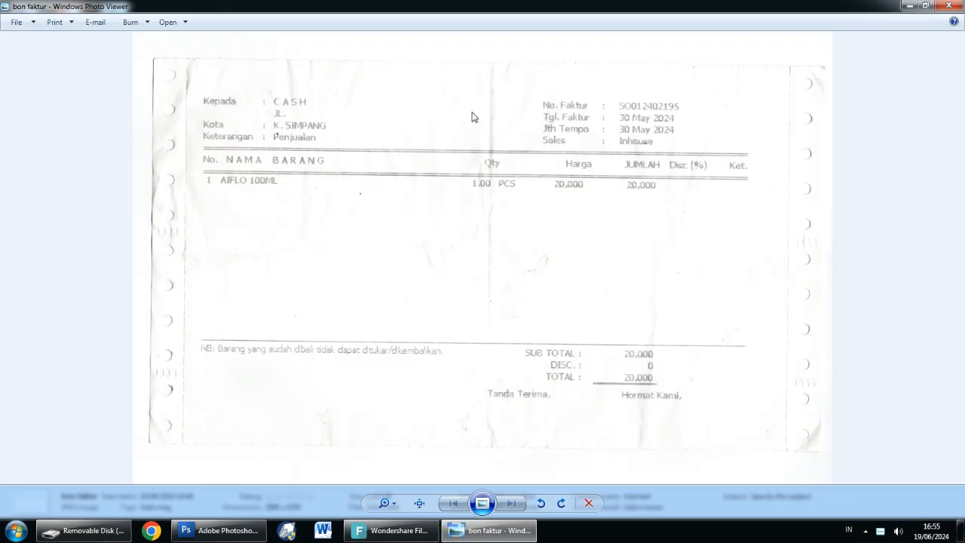
{"action": "scroll", "coordinate": [442, 166], "scroll_direction": "up", "scroll_amount": 2}
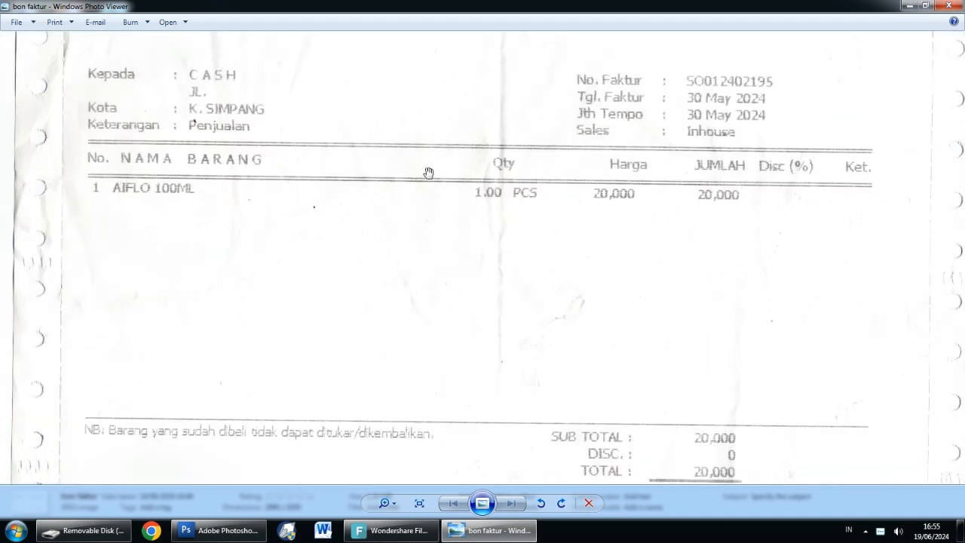
{"action": "left_click_drag", "start_coordinate": [415, 210], "coordinate": [332, 176]}
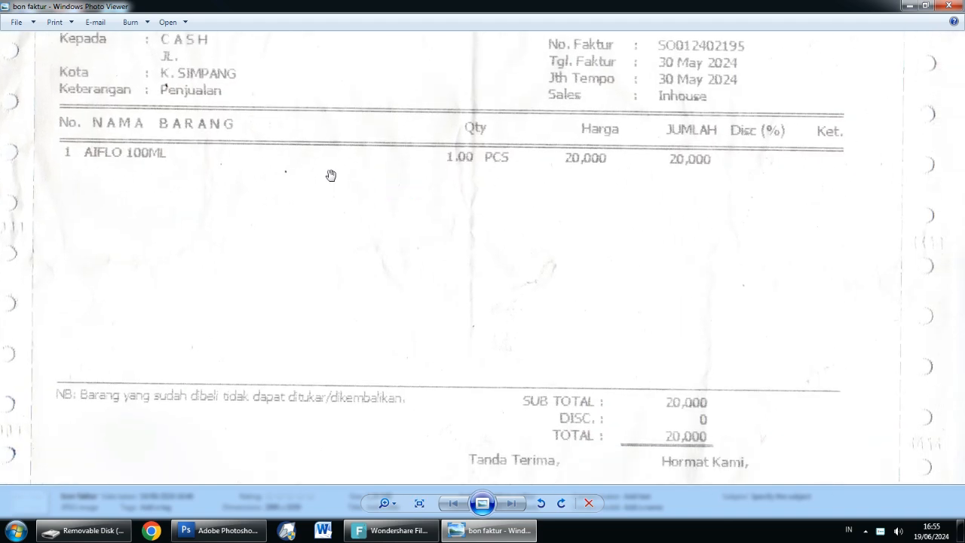
{"action": "scroll", "coordinate": [524, 186], "scroll_direction": "up", "scroll_amount": 1}
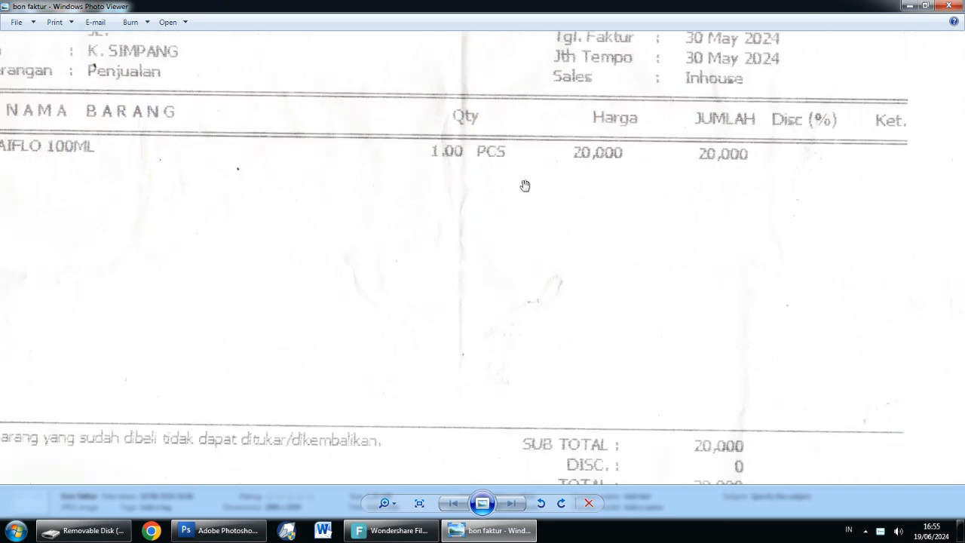
{"action": "scroll", "coordinate": [499, 176], "scroll_direction": "up", "scroll_amount": 1}
{"action": "left_click_drag", "start_coordinate": [449, 163], "coordinate": [330, 159]}
{"action": "scroll", "coordinate": [381, 166], "scroll_direction": "up", "scroll_amount": 1}
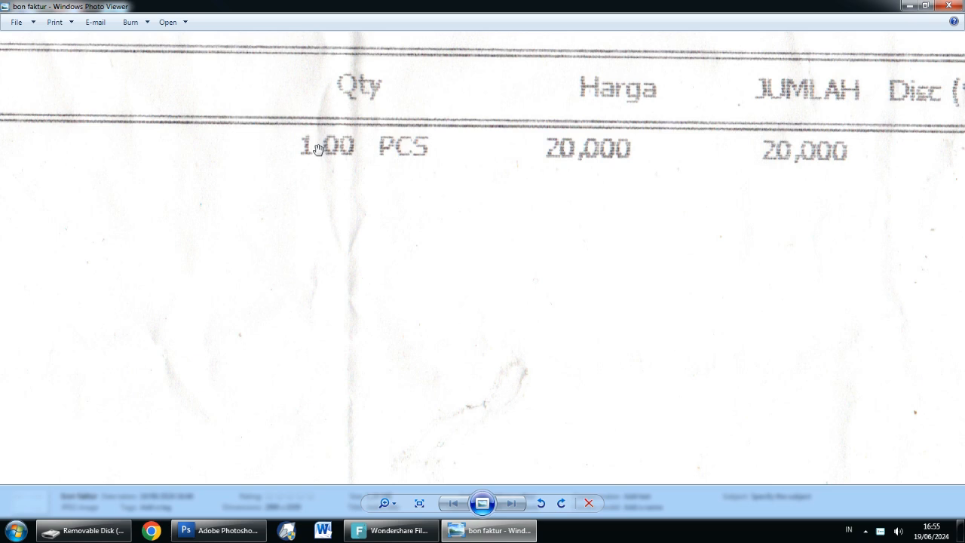
{"action": "scroll", "coordinate": [339, 156], "scroll_direction": "up", "scroll_amount": 1}
{"action": "left_click_drag", "start_coordinate": [341, 155], "coordinate": [389, 166]}
{"action": "scroll", "coordinate": [372, 155], "scroll_direction": "down", "scroll_amount": 1}
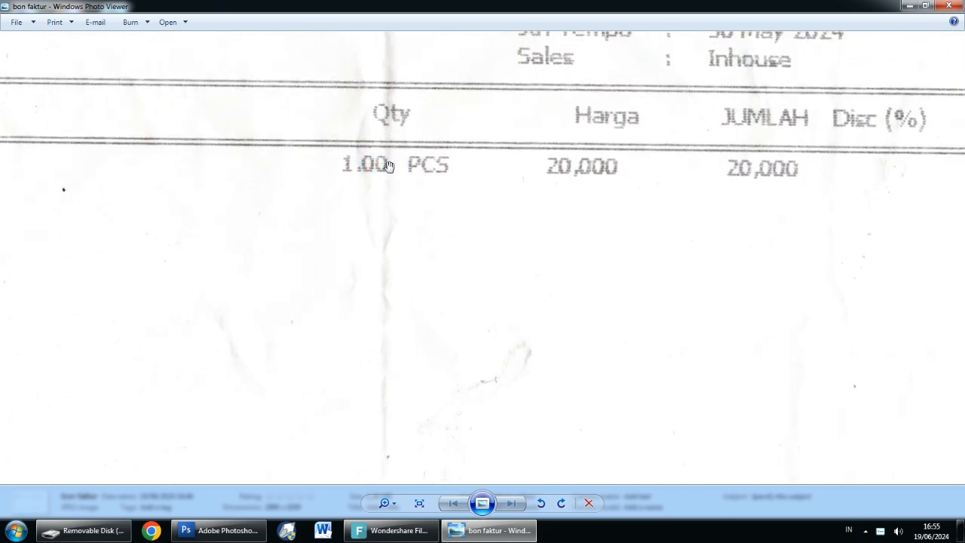
{"action": "scroll", "coordinate": [390, 166], "scroll_direction": "up", "scroll_amount": 2}
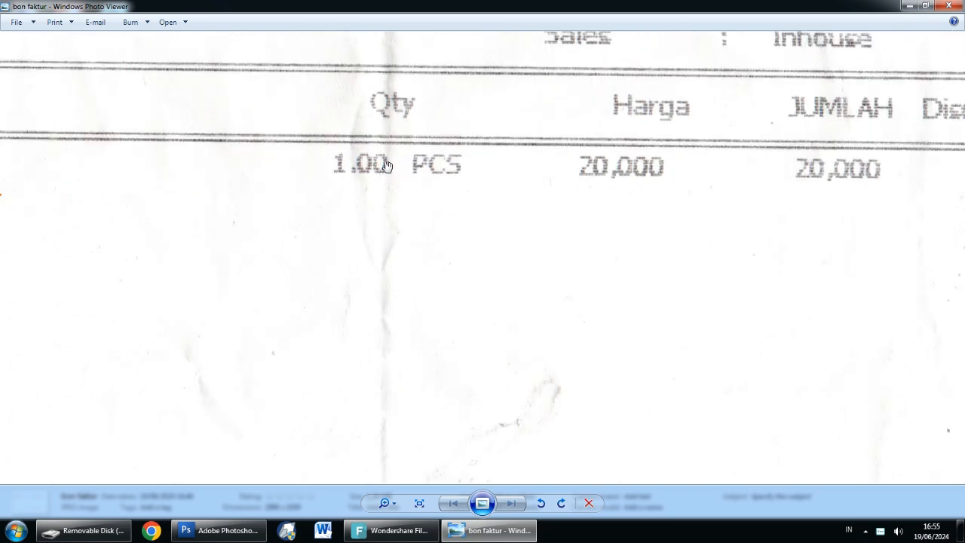
{"action": "left_click_drag", "start_coordinate": [382, 159], "coordinate": [372, 163]}
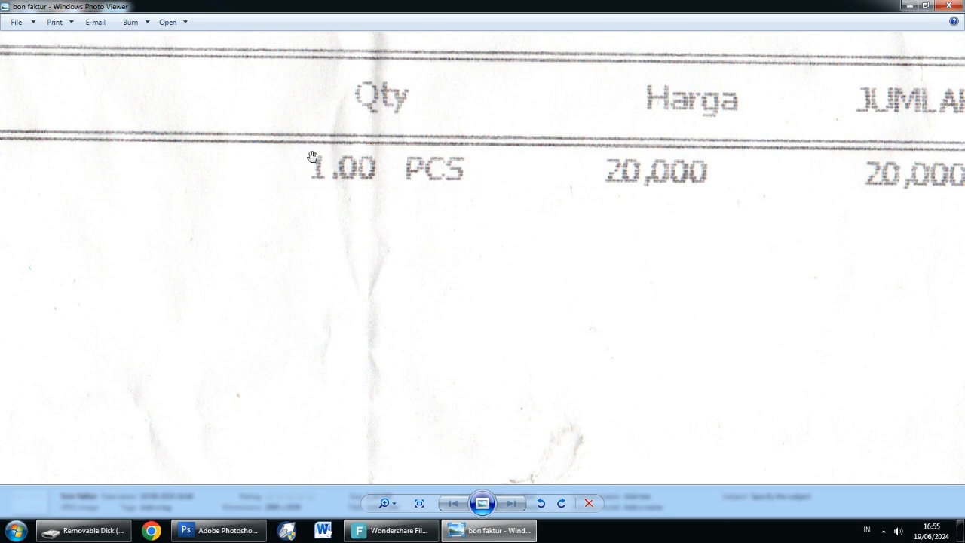
{"action": "scroll", "coordinate": [351, 157], "scroll_direction": "down", "scroll_amount": 1}
{"action": "scroll", "coordinate": [351, 157], "scroll_direction": "down", "scroll_amount": 2}
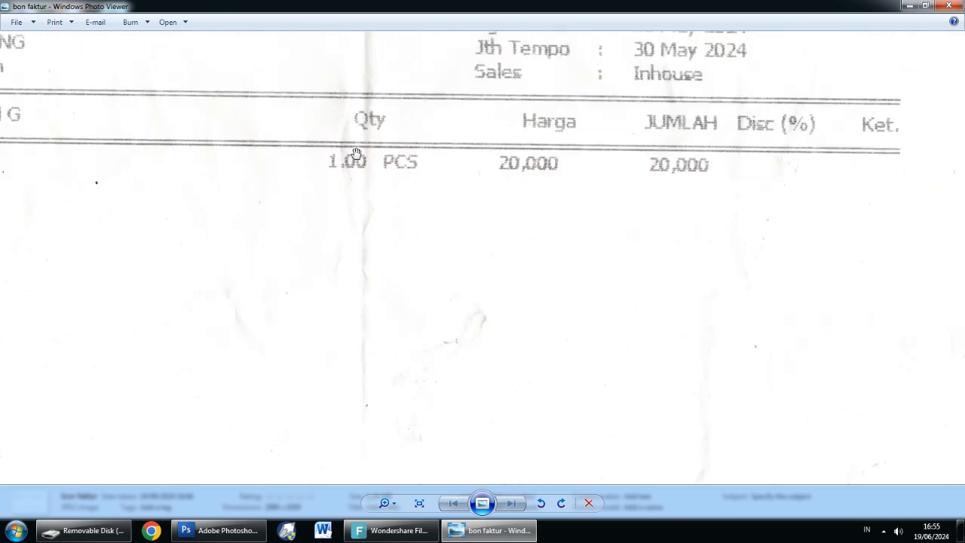
{"action": "scroll", "coordinate": [531, 161], "scroll_direction": "up", "scroll_amount": 3}
{"action": "scroll", "coordinate": [513, 160], "scroll_direction": "down", "scroll_amount": 3}
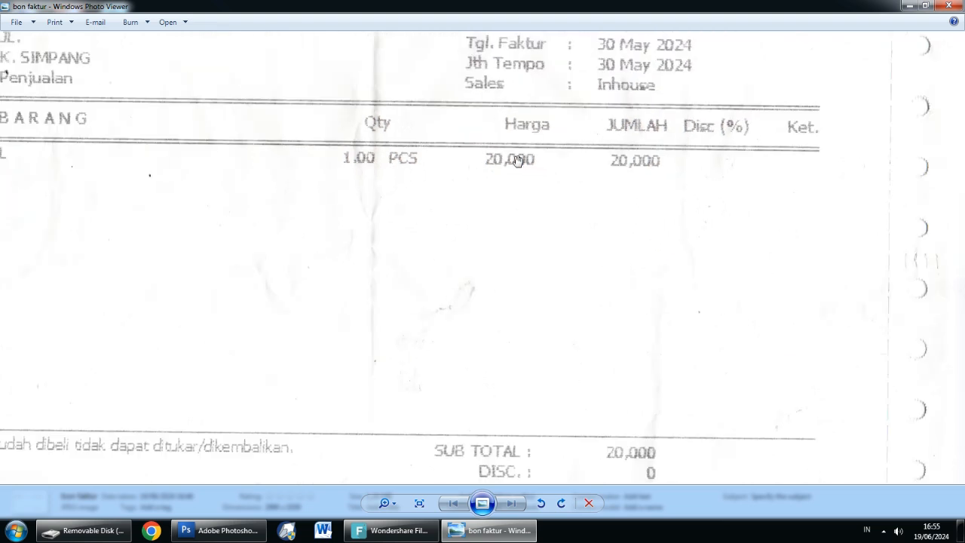
- Examine the totals block and the Harga and JUMLAH amounts on the scanned invoice, and close the viewer
{"action": "scroll", "coordinate": [703, 415], "scroll_direction": "up", "scroll_amount": 4}
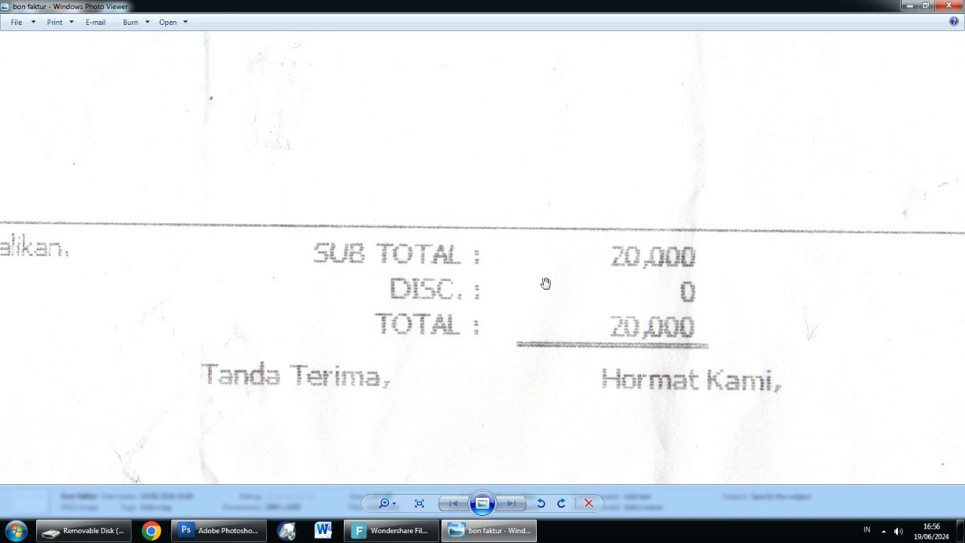
{"action": "left_click_drag", "start_coordinate": [433, 187], "coordinate": [488, 302]}
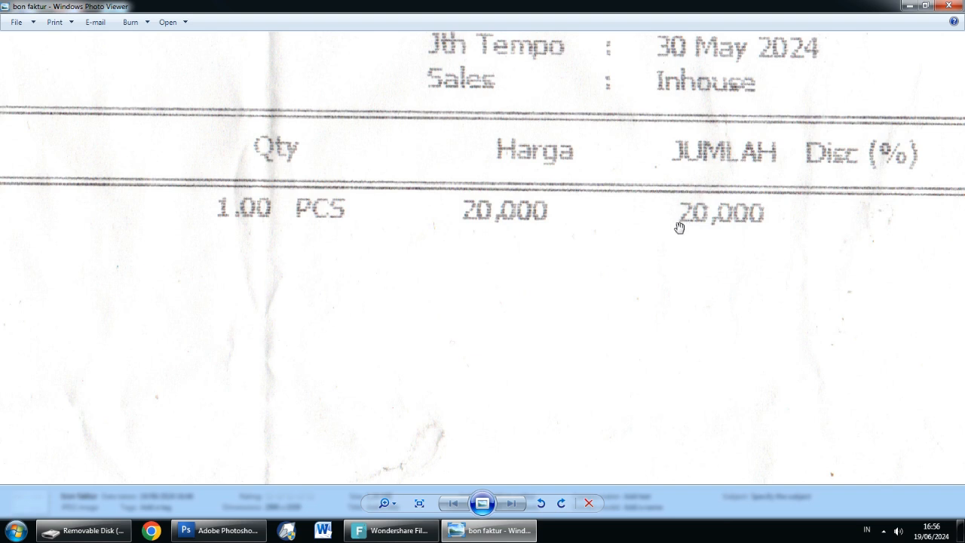
{"action": "scroll", "coordinate": [483, 213], "scroll_direction": "down", "scroll_amount": 4}
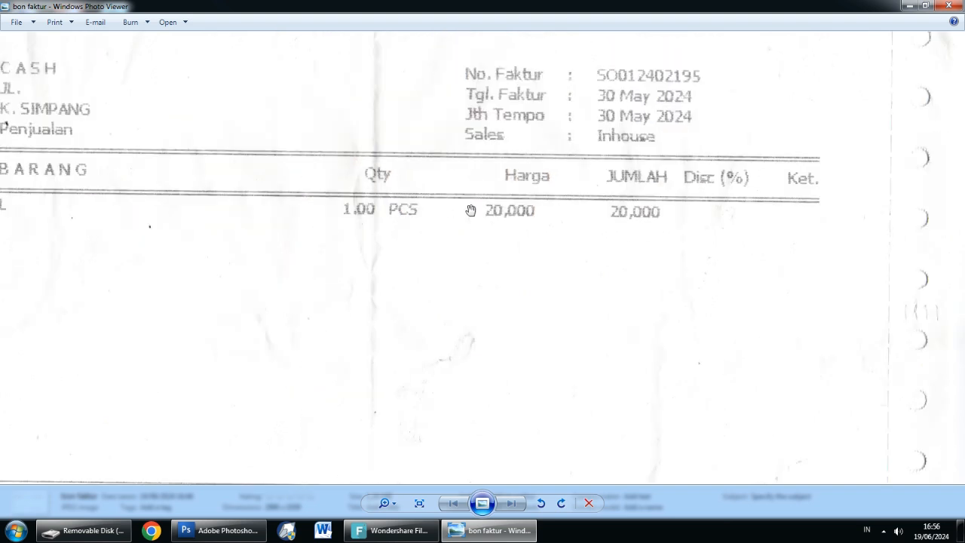
{"action": "scroll", "coordinate": [517, 205], "scroll_direction": "up", "scroll_amount": 4}
{"action": "scroll", "coordinate": [543, 181], "scroll_direction": "up", "scroll_amount": 2}
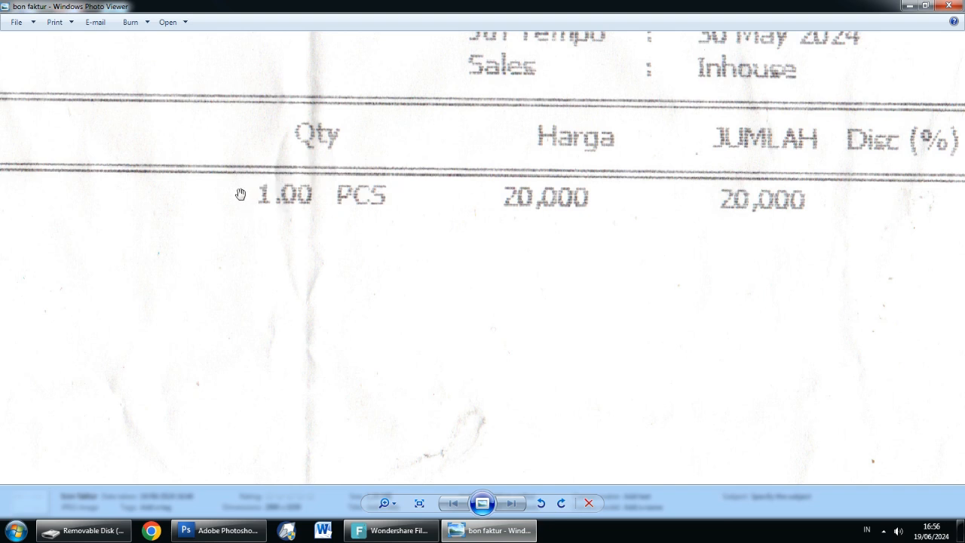
{"action": "left_click_drag", "start_coordinate": [704, 226], "coordinate": [607, 220]}
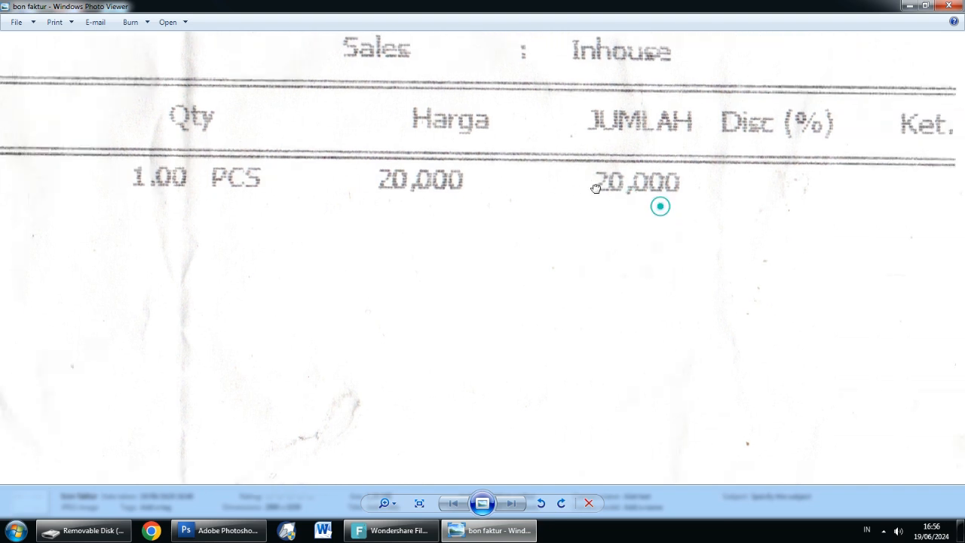
{"action": "left_click_drag", "start_coordinate": [661, 204], "coordinate": [564, 189]}
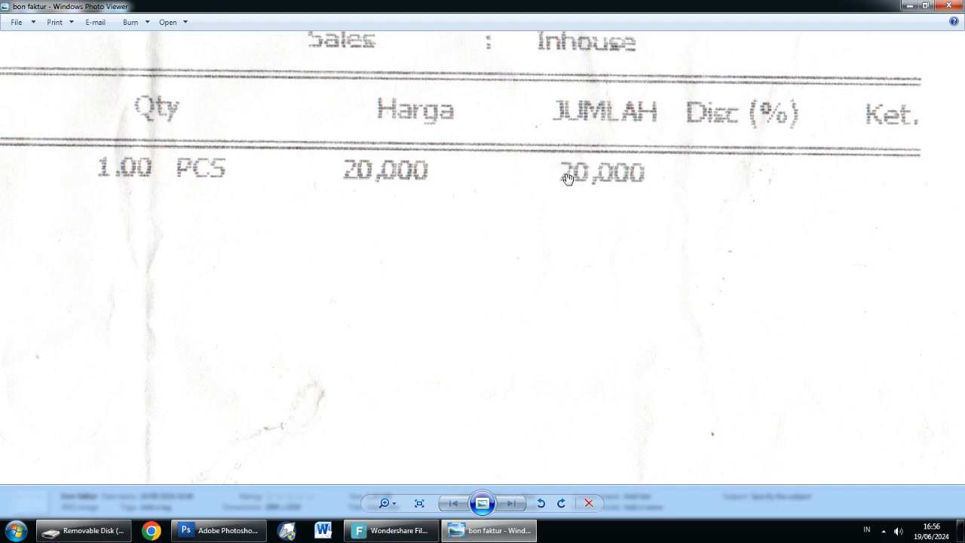
{"action": "scroll", "coordinate": [567, 178], "scroll_direction": "down", "scroll_amount": 5}
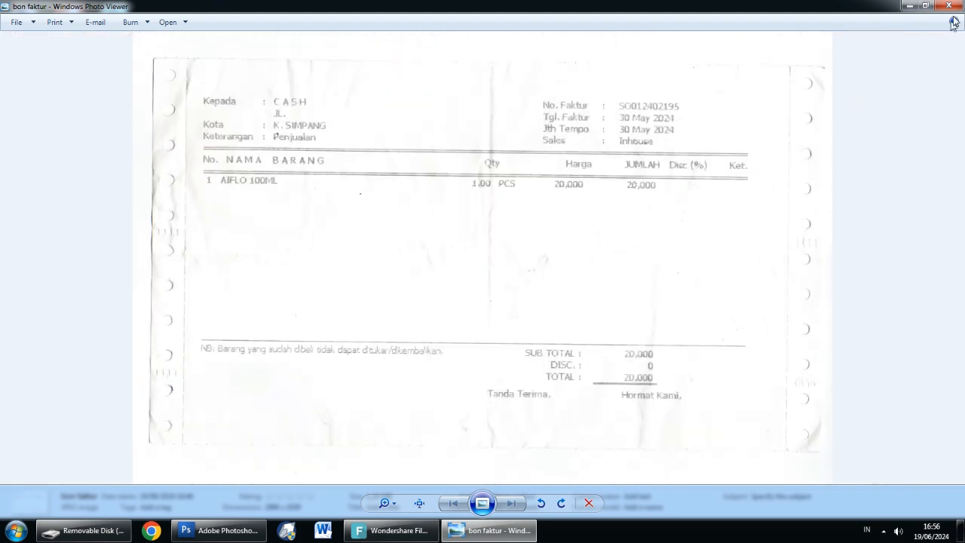
{"action": "left_click", "coordinate": [957, 8]}
{"action": "left_click", "coordinate": [657, 242]}
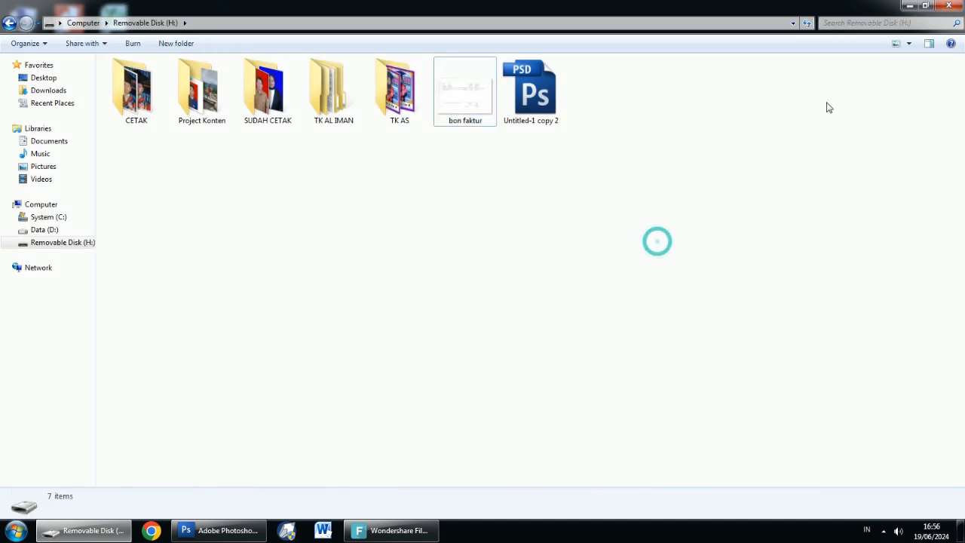
- Open the bon faktur image from Removable Disk (H:) in Photoshop
{"action": "left_click", "coordinate": [909, 6]}
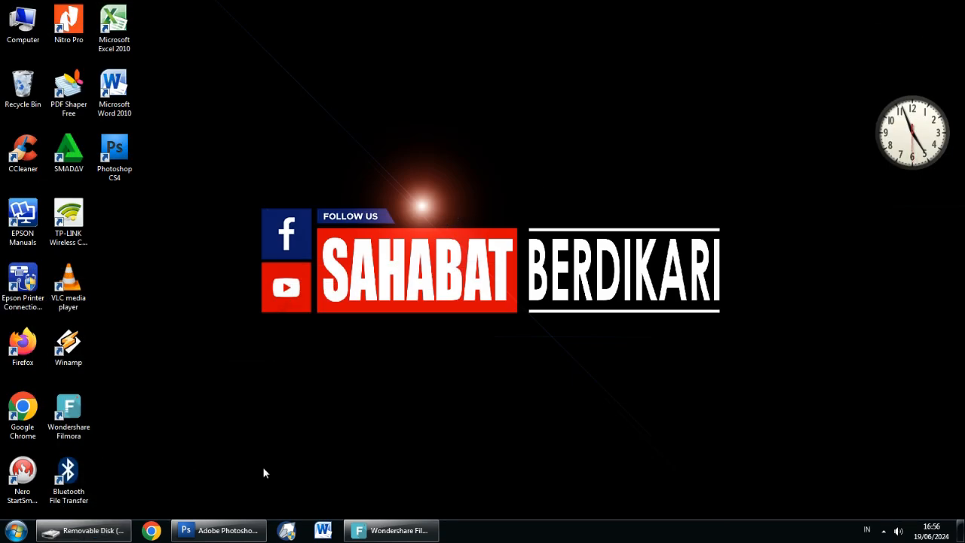
{"action": "left_click", "coordinate": [226, 530]}
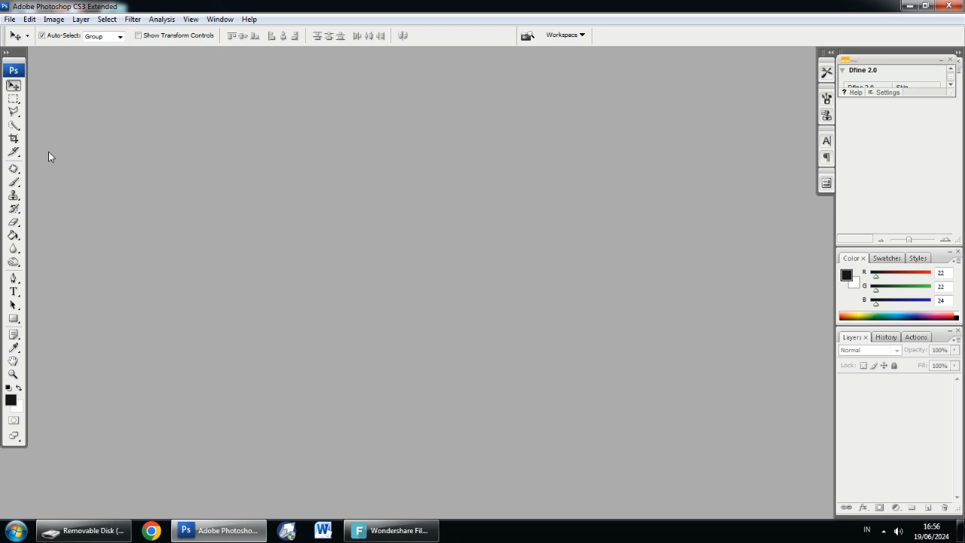
{"action": "left_click", "coordinate": [84, 530]}
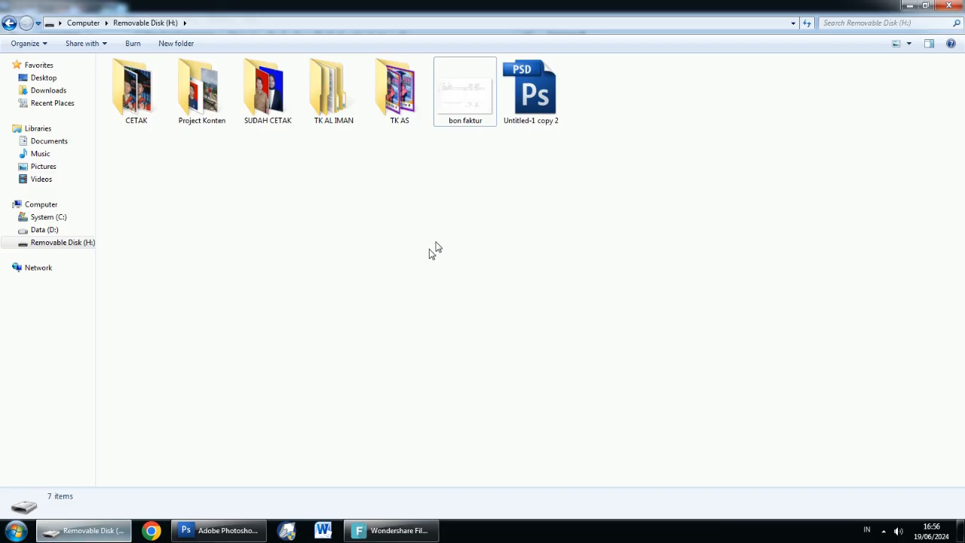
{"action": "left_click", "coordinate": [464, 113]}
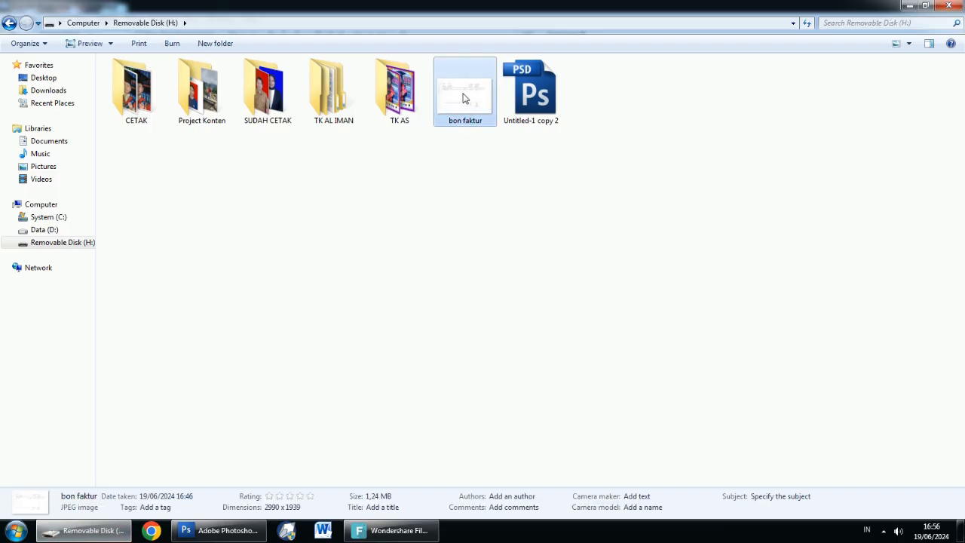
{"action": "left_click_drag", "start_coordinate": [456, 102], "coordinate": [248, 291]}
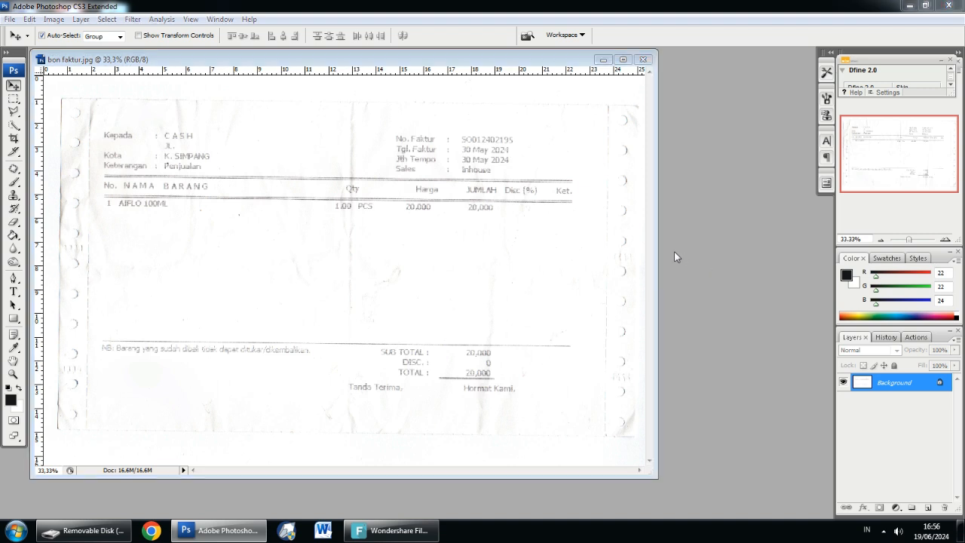
{"action": "key", "text": "ctrl+o"}
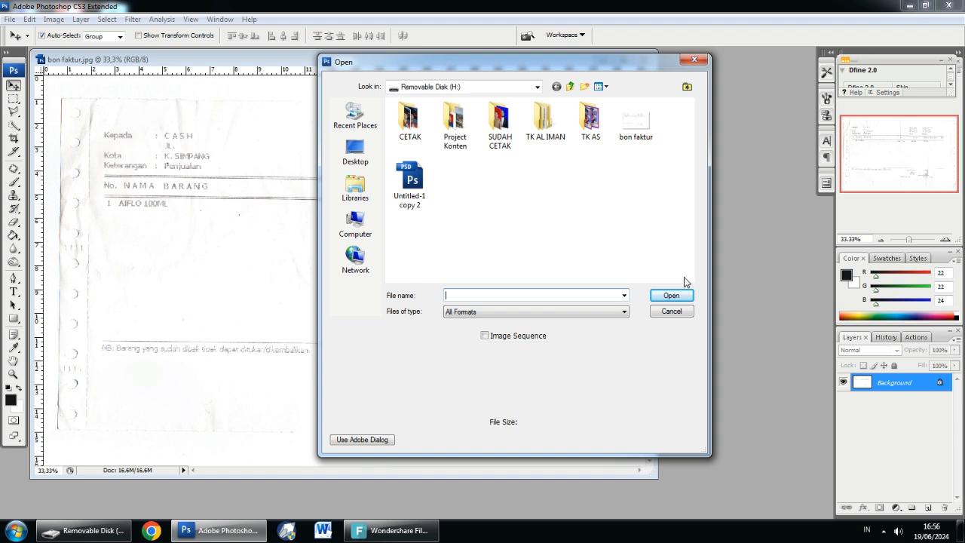
{"action": "left_click", "coordinate": [694, 59]}
- Show the bon faktur document in full screen mode with the menu bar
{"action": "left_click_drag", "start_coordinate": [457, 60], "coordinate": [481, 65]}
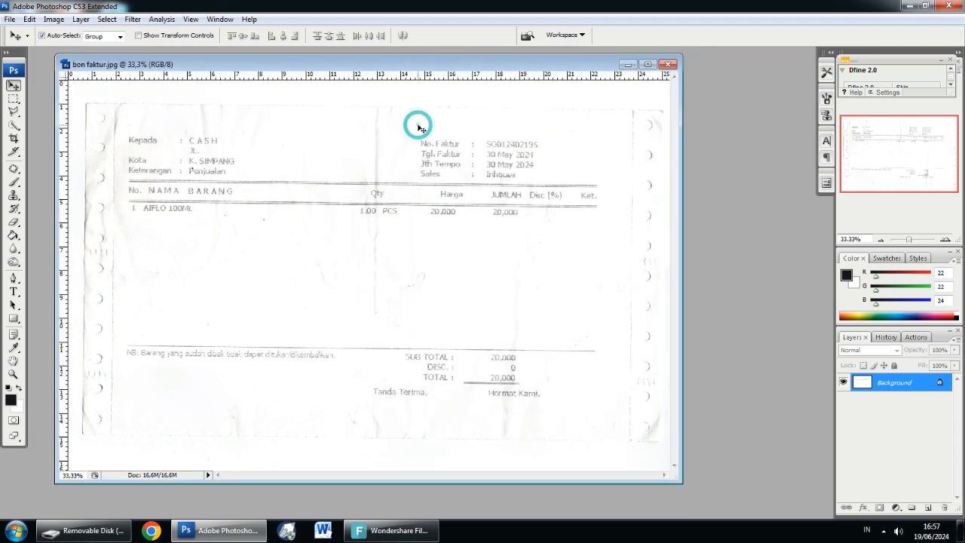
{"action": "key", "text": "f"}
{"action": "left_click_drag", "start_coordinate": [451, 172], "coordinate": [404, 155]}
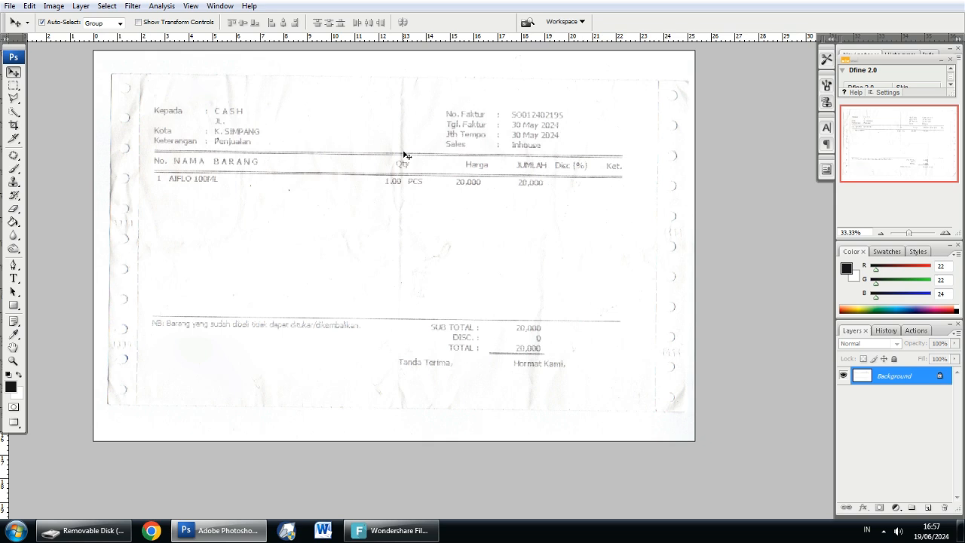
- Examine the Qty value in the AIFLO 100ML item row up close
{"action": "left_click", "coordinate": [469, 209], "text": "ctrl"}
{"action": "left_click_drag", "start_coordinate": [466, 206], "coordinate": [455, 187]}
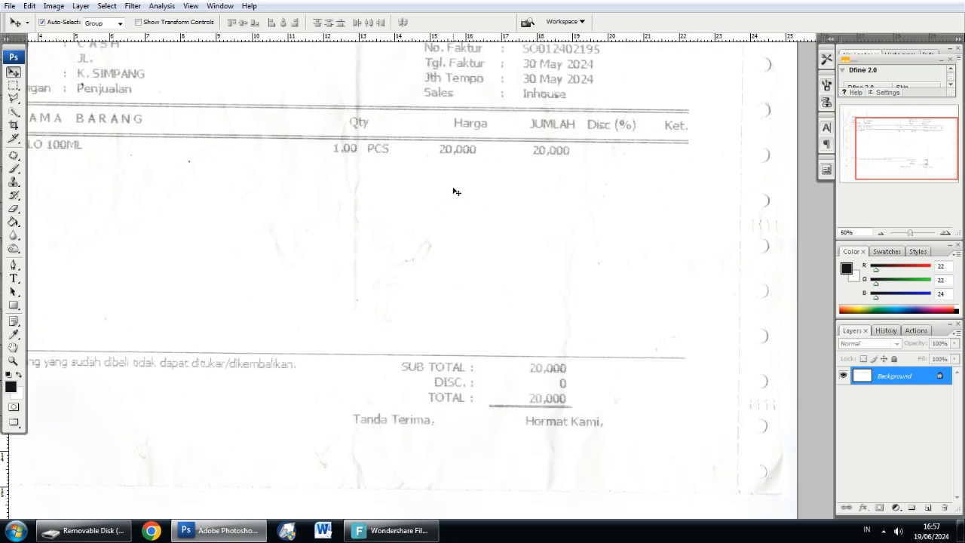
{"action": "left_click", "coordinate": [455, 188], "text": "alt"}
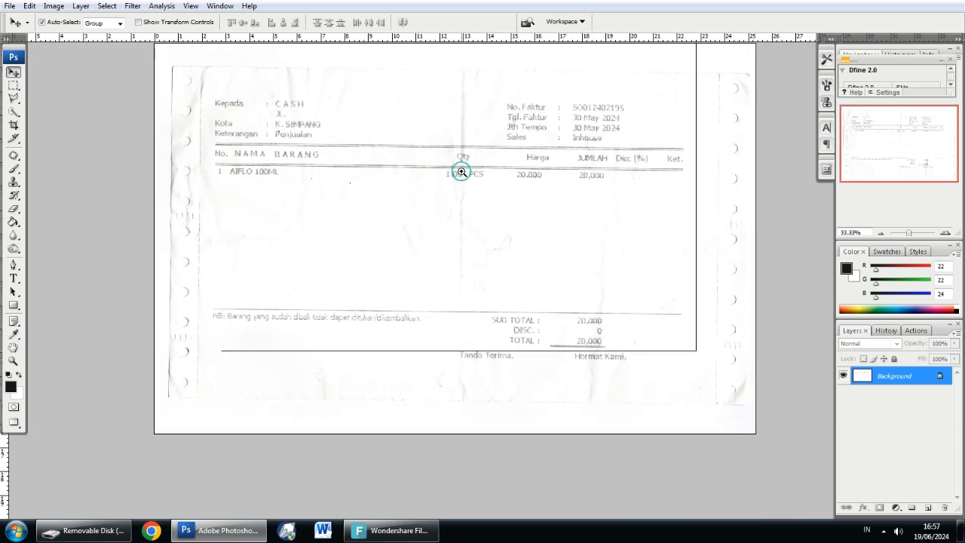
{"action": "left_click", "coordinate": [461, 172], "text": "ctrl"}
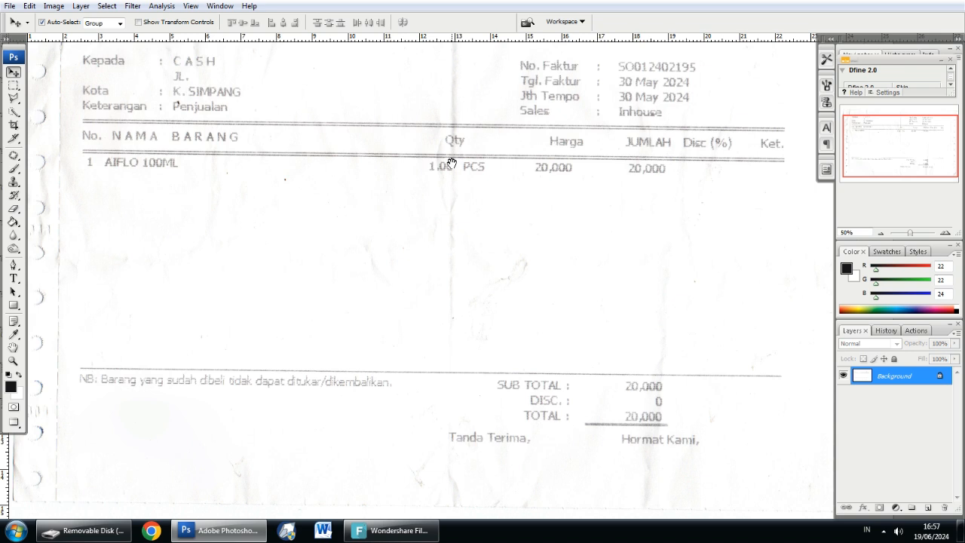
{"action": "left_click_drag", "start_coordinate": [451, 164], "coordinate": [424, 132]}
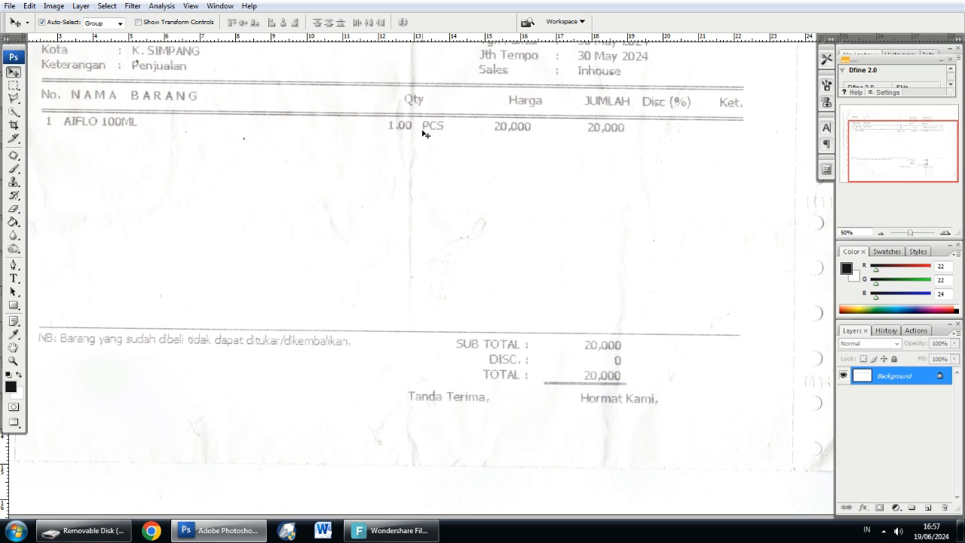
{"action": "left_click", "coordinate": [438, 151], "text": "ctrl"}
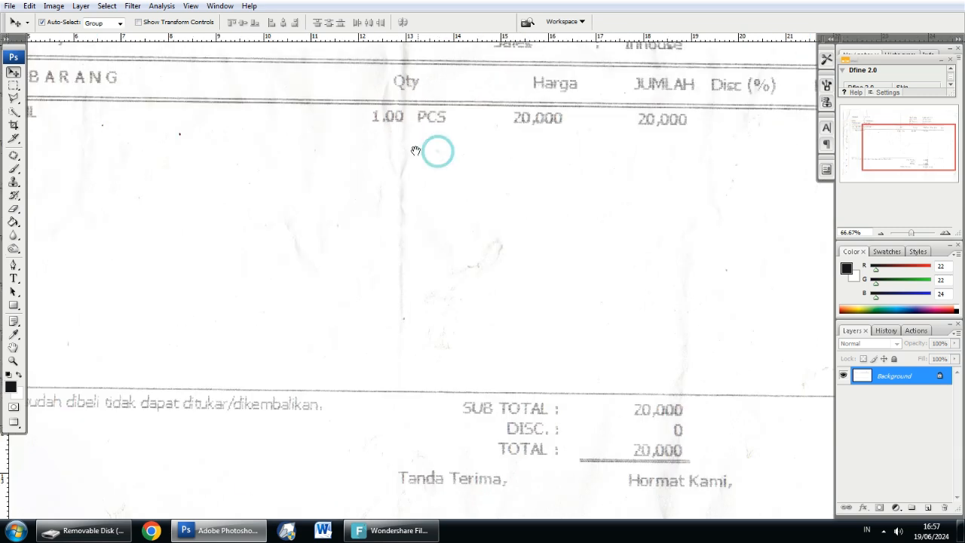
{"action": "left_click_drag", "start_coordinate": [412, 148], "coordinate": [376, 204]}
{"action": "left_click", "coordinate": [373, 200], "text": "ctrl"}
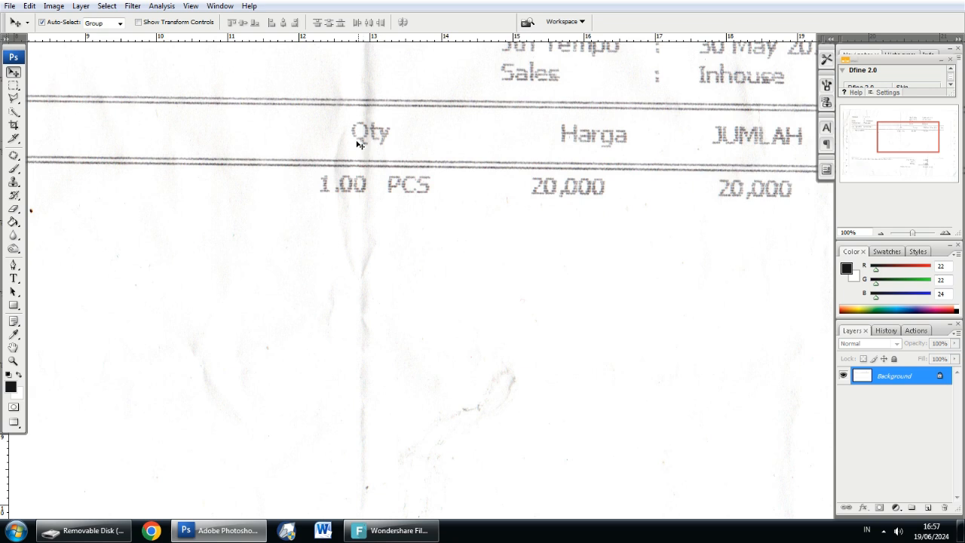
{"action": "left_click_drag", "start_coordinate": [362, 189], "coordinate": [402, 174]}
{"action": "left_click", "coordinate": [398, 178], "text": "ctrl"}
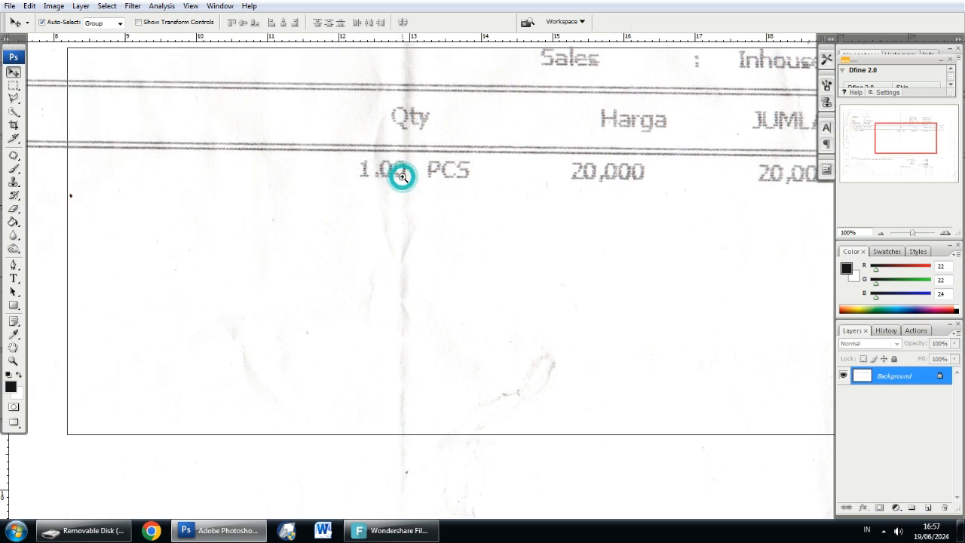
{"action": "left_click_drag", "start_coordinate": [320, 164], "coordinate": [336, 187]}
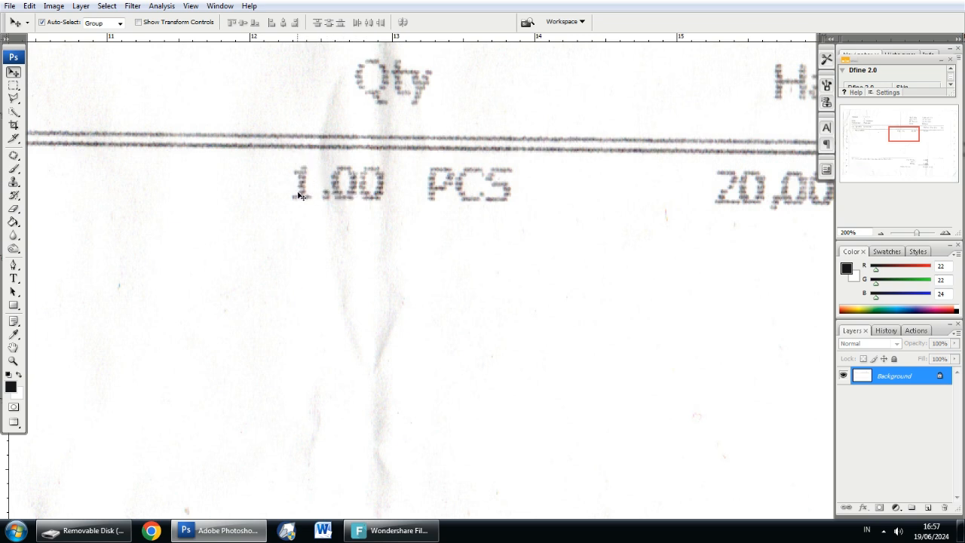
{"action": "left_click_drag", "start_coordinate": [305, 179], "coordinate": [306, 149]}
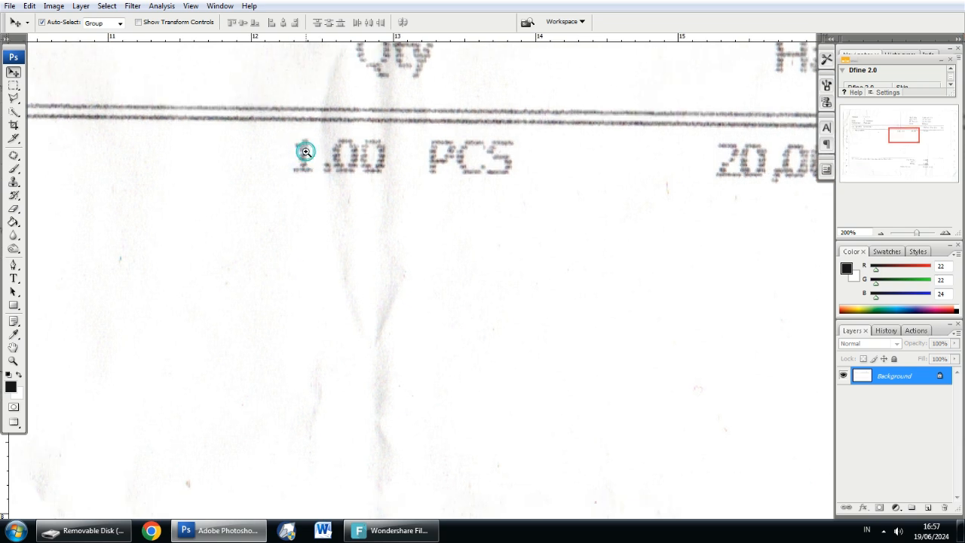
{"action": "left_click", "coordinate": [307, 152], "text": "ctrl"}
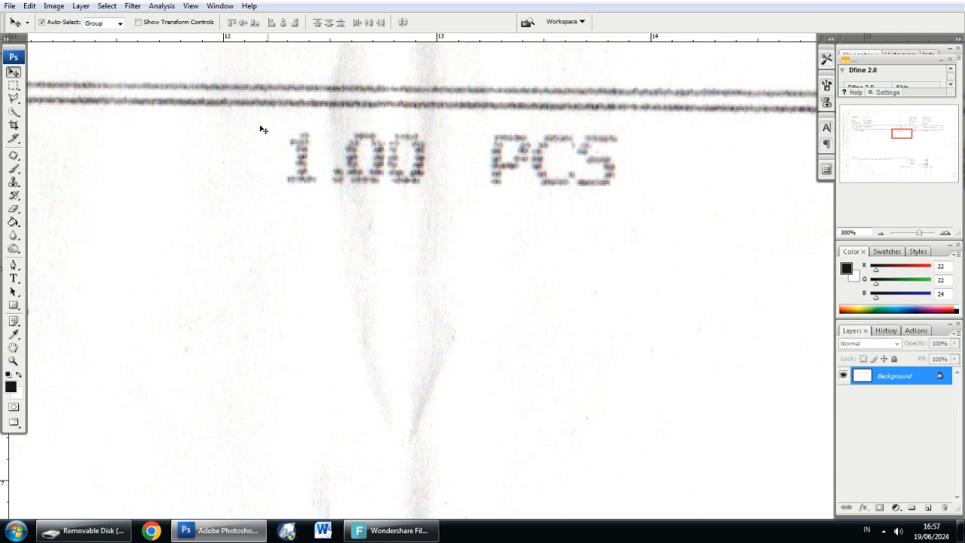
{"action": "left_click", "coordinate": [273, 156]}
{"action": "left_click", "coordinate": [851, 333]}
{"action": "left_click", "coordinate": [217, 7]}
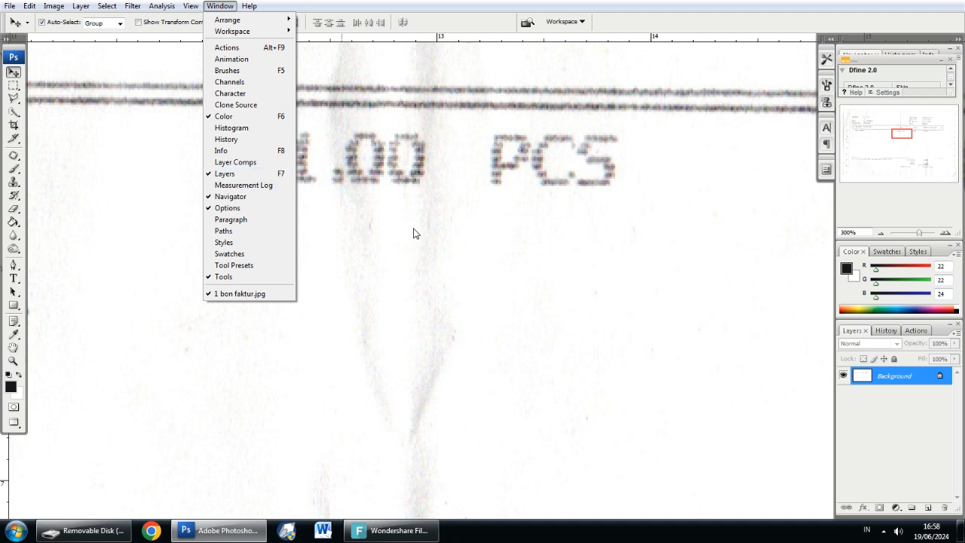
{"action": "left_click", "coordinate": [593, 255]}
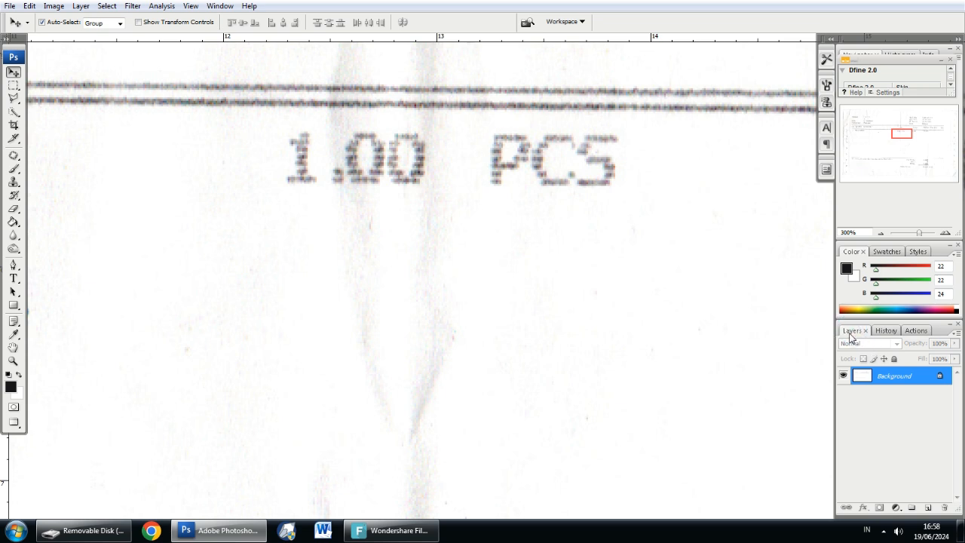
- Select the digit 1 of the Qty value with the Rectangular Marquee and copy it to a new layer
{"action": "left_click_drag", "start_coordinate": [326, 160], "coordinate": [335, 159]}
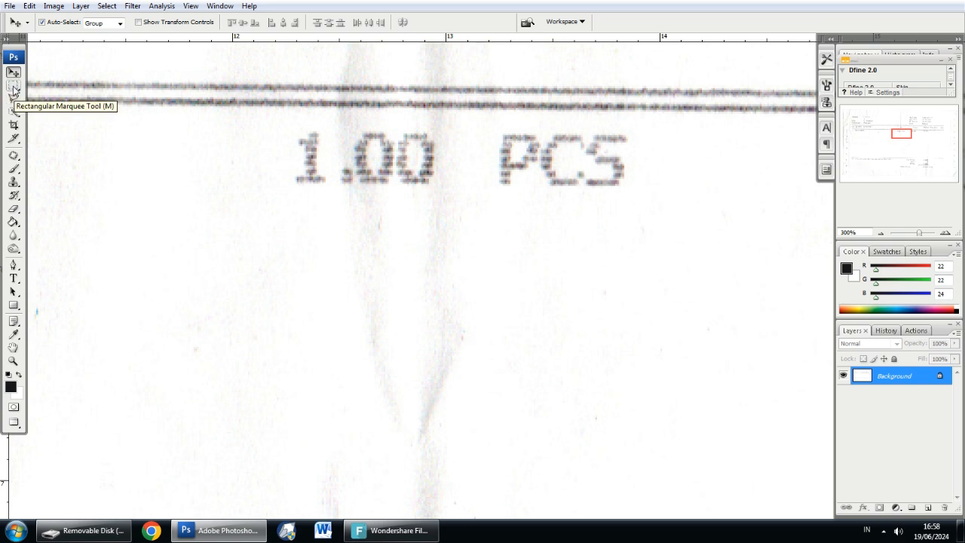
{"action": "left_click", "coordinate": [12, 87]}
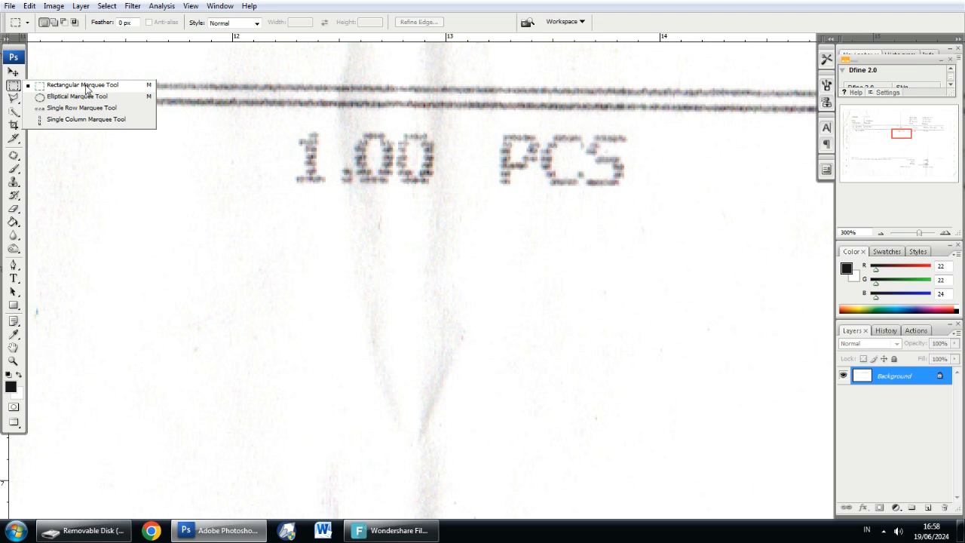
{"action": "left_click", "coordinate": [85, 84]}
{"action": "left_click", "coordinate": [309, 157]}
{"action": "left_click", "coordinate": [315, 150], "text": "ctrl"}
{"action": "left_click_drag", "start_coordinate": [318, 147], "coordinate": [274, 148]}
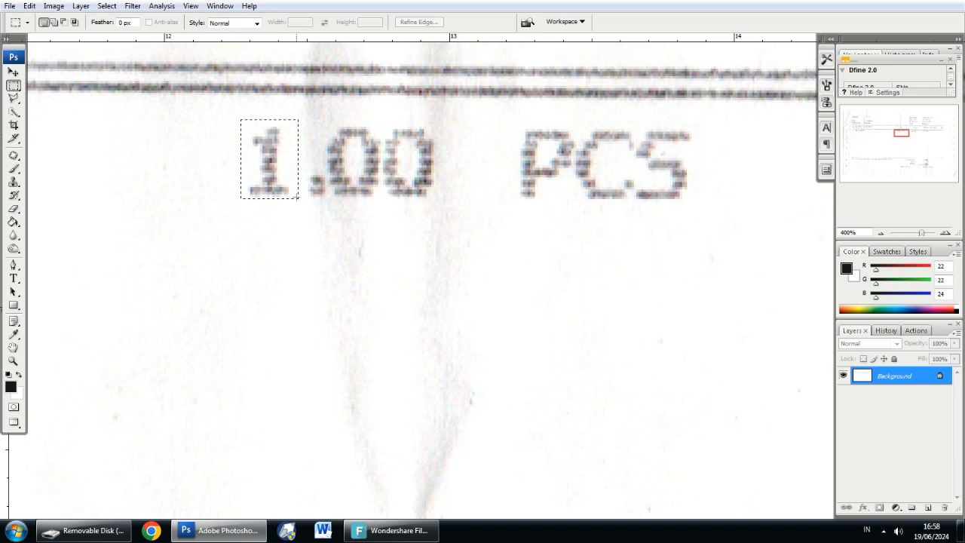
{"action": "left_click_drag", "start_coordinate": [303, 200], "coordinate": [303, 202]}
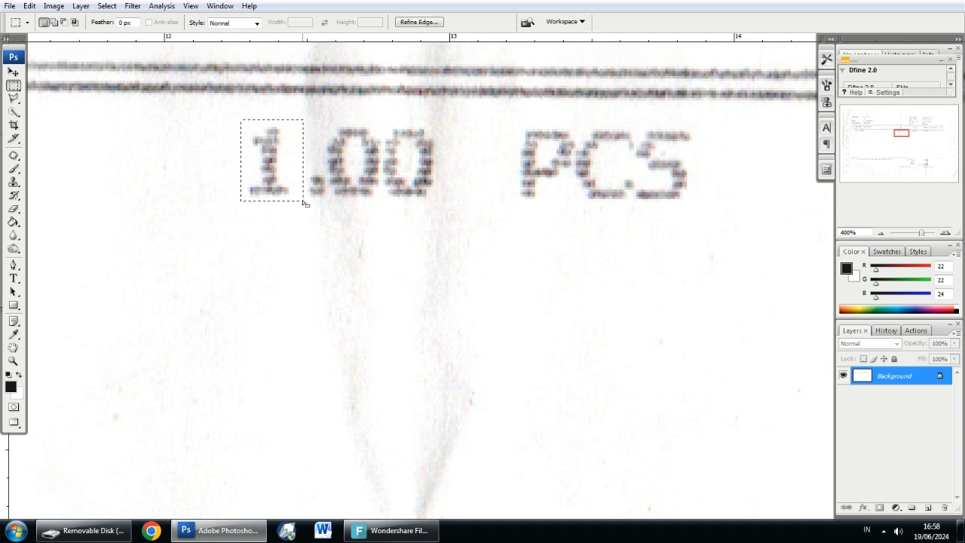
{"action": "right_click", "coordinate": [266, 155]}
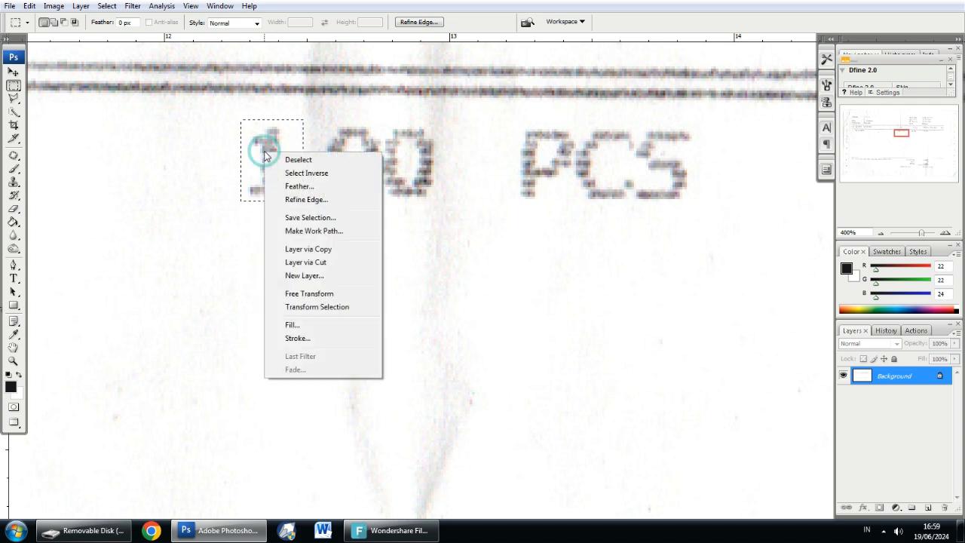
{"action": "left_click", "coordinate": [318, 254]}
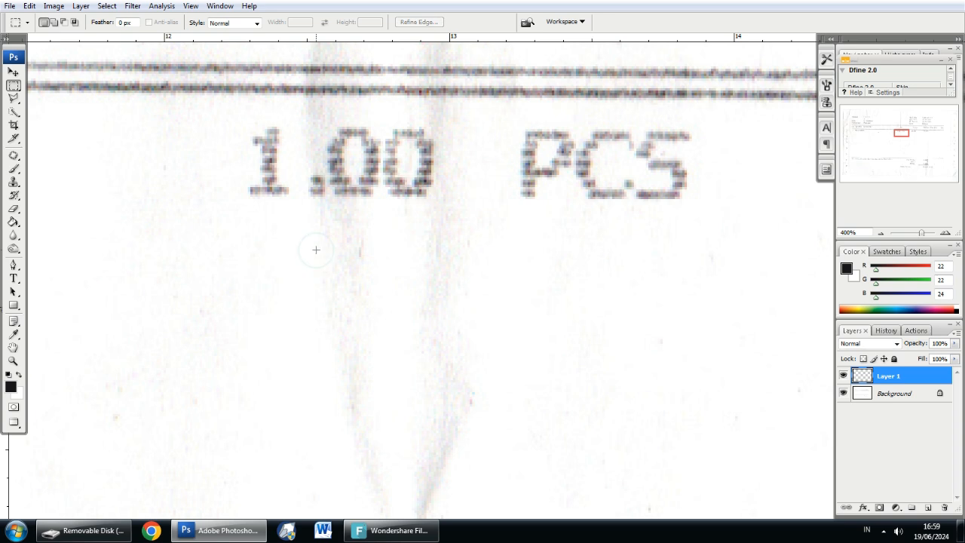
- Rename the copied digit's layer as angka 1
{"action": "double_click", "coordinate": [888, 377]}
{"action": "type", "text": "angka"}
{"action": "left_click", "coordinate": [915, 387]}
{"action": "left_click", "coordinate": [914, 393]}
{"action": "left_click", "coordinate": [918, 381]}
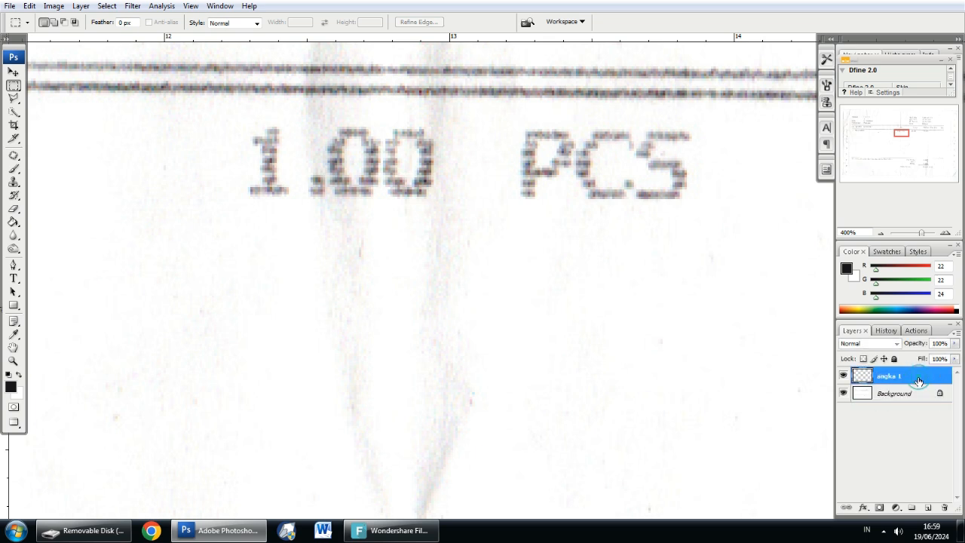
- Move the copied digit 1 to just before the original 1 so the quantity reads 11.00
{"action": "left_click", "coordinate": [13, 72]}
{"action": "left_click", "coordinate": [264, 158]}
{"action": "key", "text": "Left"}
{"action": "key", "text": "Left"}
{"action": "key", "text": "Left"}
{"action": "key", "text": "Left"}
{"action": "key", "text": "Left"}
{"action": "key", "text": "Left"}
{"action": "key", "text": "Left"}
{"action": "key", "text": "Left"}
{"action": "key", "text": "Left"}
{"action": "key", "text": "Left"}
{"action": "key", "text": "Left"}
{"action": "key", "text": "Left"}
{"action": "key", "text": "Left"}
{"action": "key", "text": "Left"}
{"action": "key", "text": "Left"}
{"action": "key", "text": "Left"}
{"action": "key", "text": "Left"}
{"action": "key", "text": "Left"}
{"action": "key", "text": "Left"}
{"action": "key", "text": "Left"}
{"action": "key", "text": "Left"}
{"action": "key", "text": "Right"}
{"action": "key", "text": "Right"}
{"action": "key", "text": "Left"}
{"action": "key", "text": "Right"}
{"action": "key", "text": "Left"}
{"action": "key", "text": "Right"}
{"action": "key", "text": "Left"}
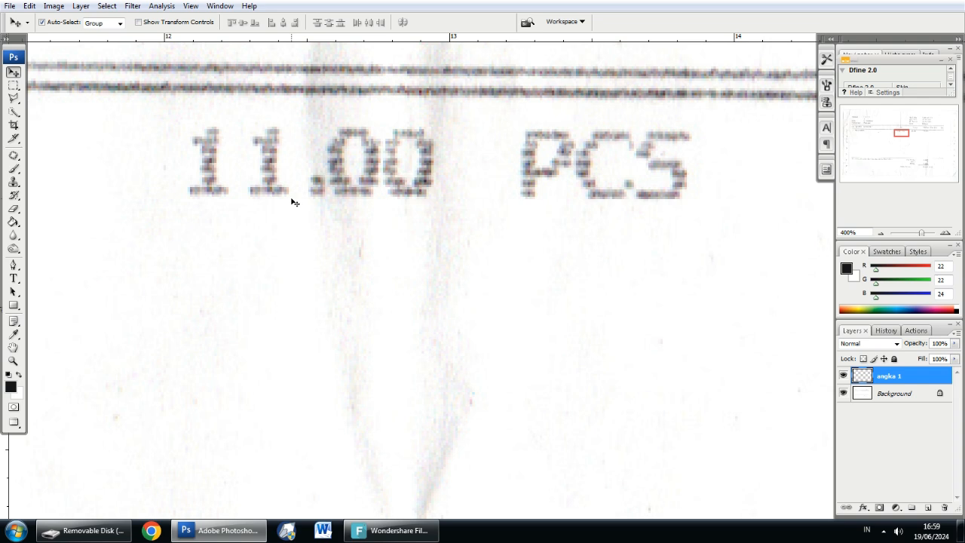
{"action": "left_click_drag", "start_coordinate": [288, 196], "coordinate": [273, 203]}
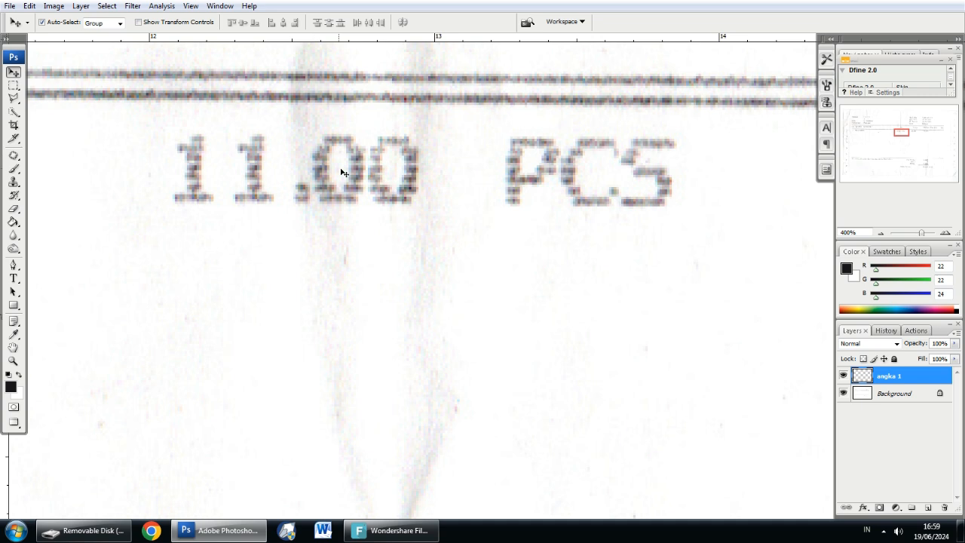
{"action": "left_click_drag", "start_coordinate": [360, 160], "coordinate": [320, 155]}
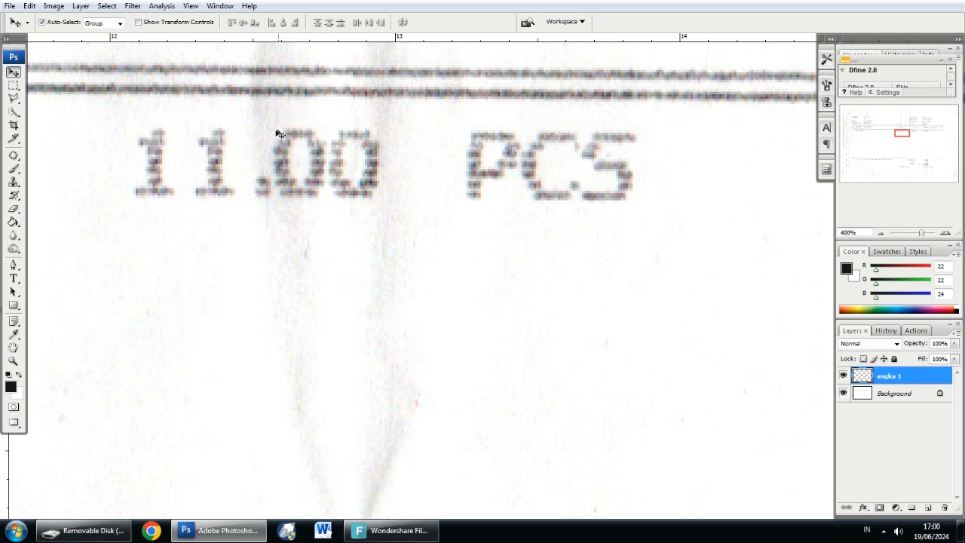
{"action": "left_click", "coordinate": [308, 164]}
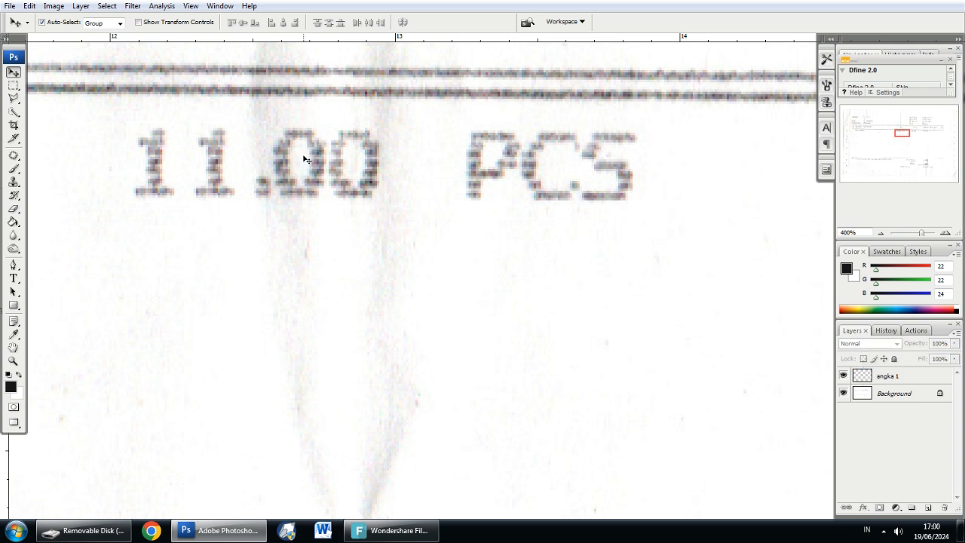
{"action": "left_click", "coordinate": [901, 398]}
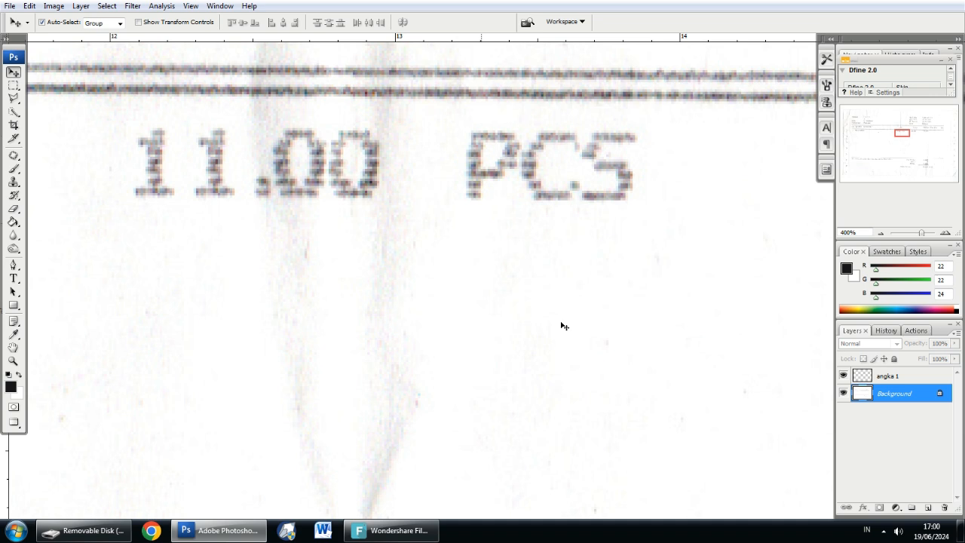
{"action": "left_click", "coordinate": [904, 377]}
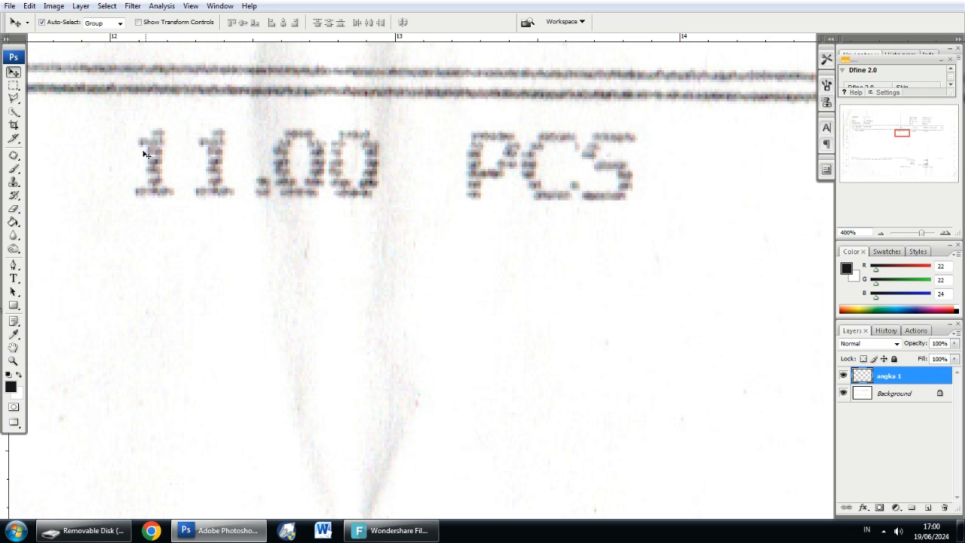
- Select the last zero of the Harga amount on the Background layer with the Rectangular Marquee and copy it to a new layer
{"action": "left_click", "coordinate": [897, 396]}
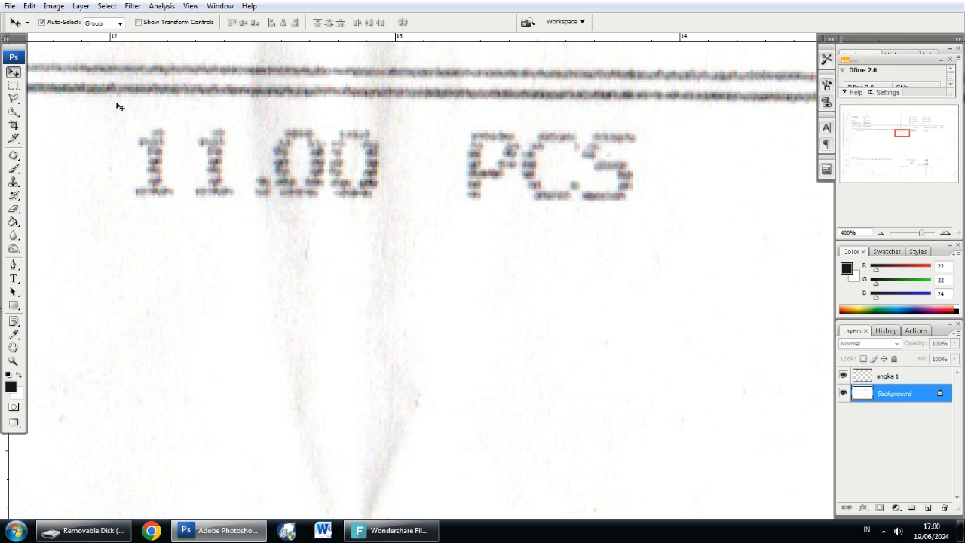
{"action": "left_click", "coordinate": [13, 86]}
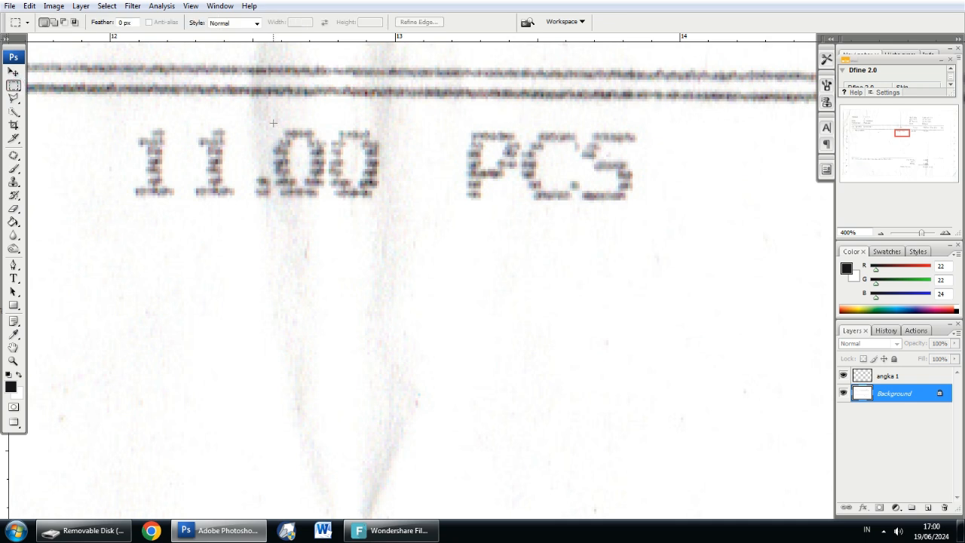
{"action": "left_click_drag", "start_coordinate": [582, 245], "coordinate": [181, 212]}
{"action": "left_click_drag", "start_coordinate": [451, 234], "coordinate": [200, 211]}
{"action": "left_click", "coordinate": [430, 221], "text": "alt"}
{"action": "left_click_drag", "start_coordinate": [430, 221], "coordinate": [320, 192]}
{"action": "left_click_drag", "start_coordinate": [322, 189], "coordinate": [294, 215]}
{"action": "left_click_drag", "start_coordinate": [385, 119], "coordinate": [429, 179]}
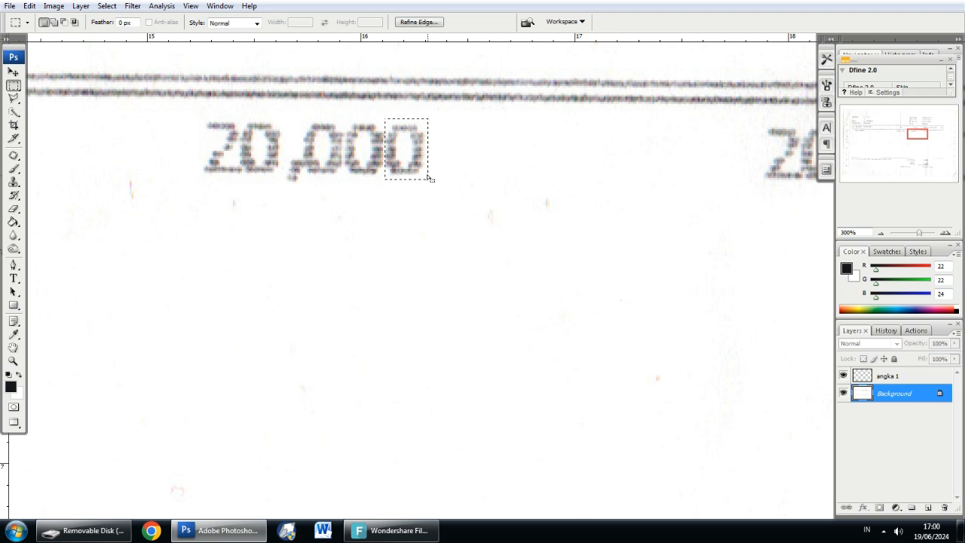
{"action": "left_click_drag", "start_coordinate": [363, 174], "coordinate": [376, 197]}
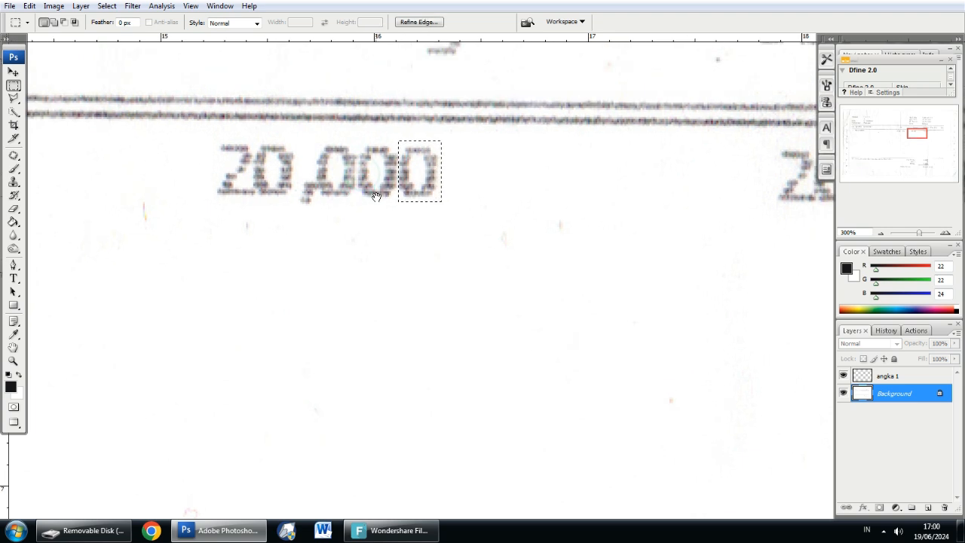
{"action": "right_click", "coordinate": [416, 163]}
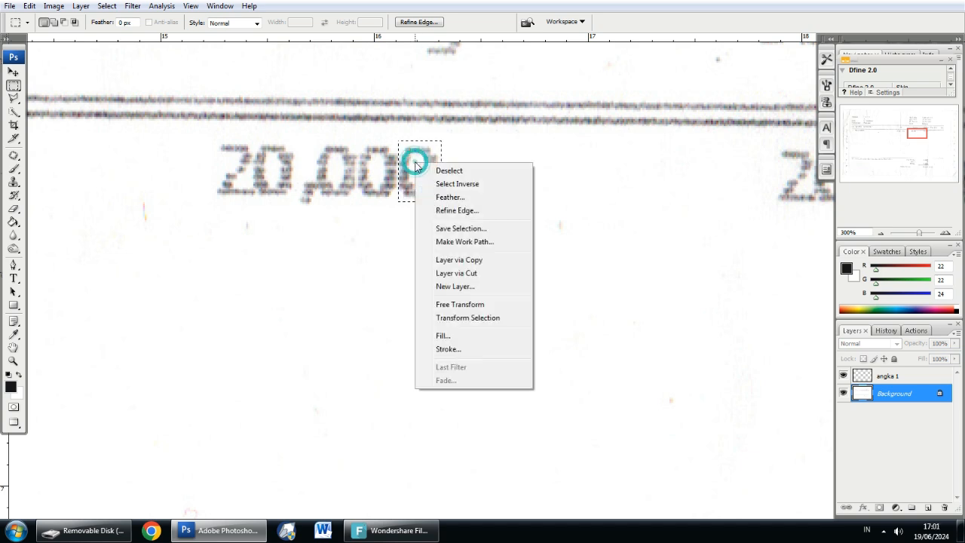
{"action": "left_click", "coordinate": [461, 260]}
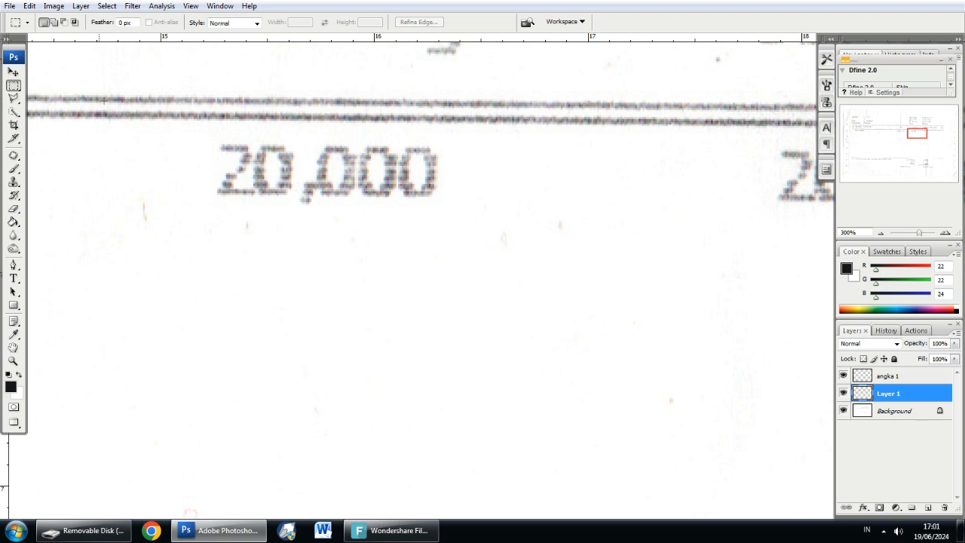
- Move the copied zero over the second 1 of the Qty value so the quantity reads 10.00
{"action": "left_click", "coordinate": [15, 73]}
{"action": "left_click_drag", "start_coordinate": [183, 128], "coordinate": [396, 151]}
{"action": "left_click_drag", "start_coordinate": [630, 210], "coordinate": [213, 179]}
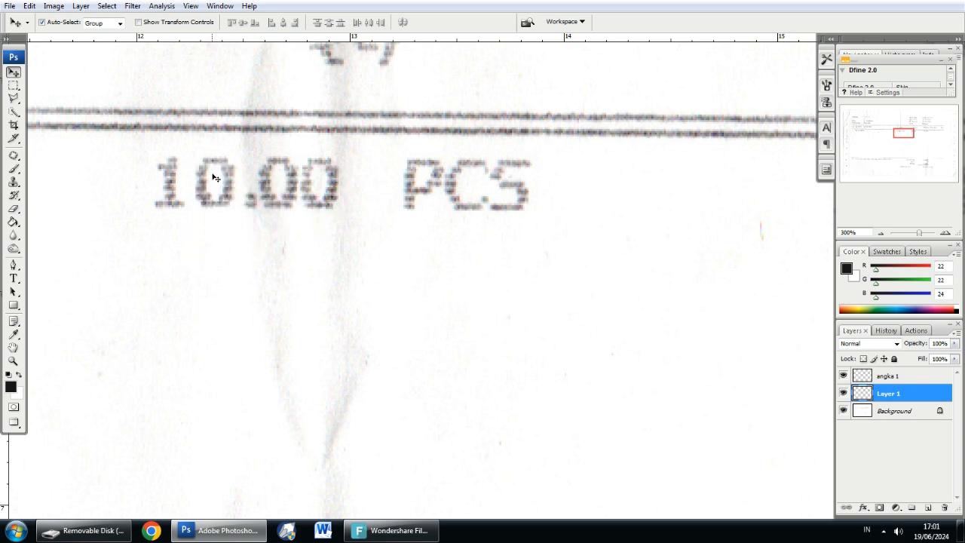
{"action": "key", "text": "ctrl+minus"}
{"action": "key", "text": "ctrl+minus"}
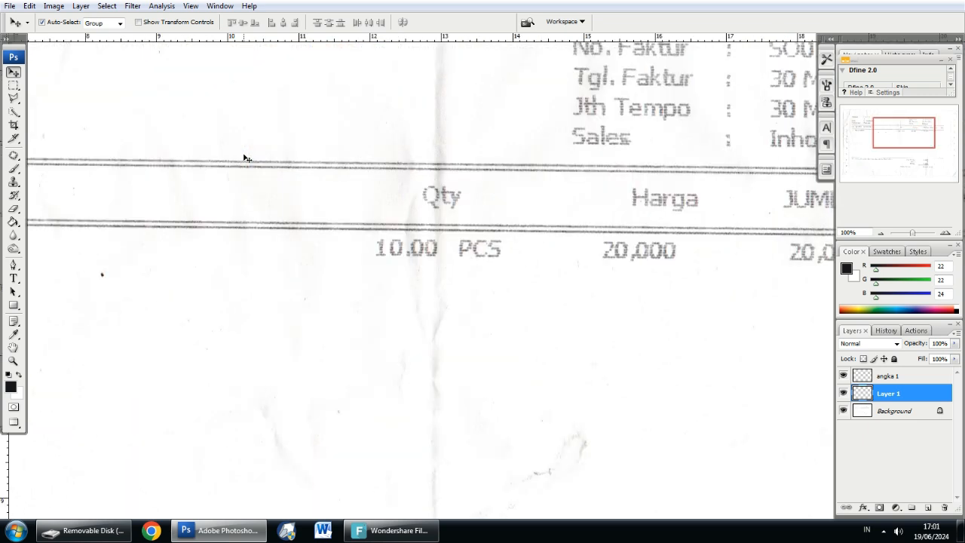
{"action": "left_click_drag", "start_coordinate": [370, 229], "coordinate": [265, 186]}
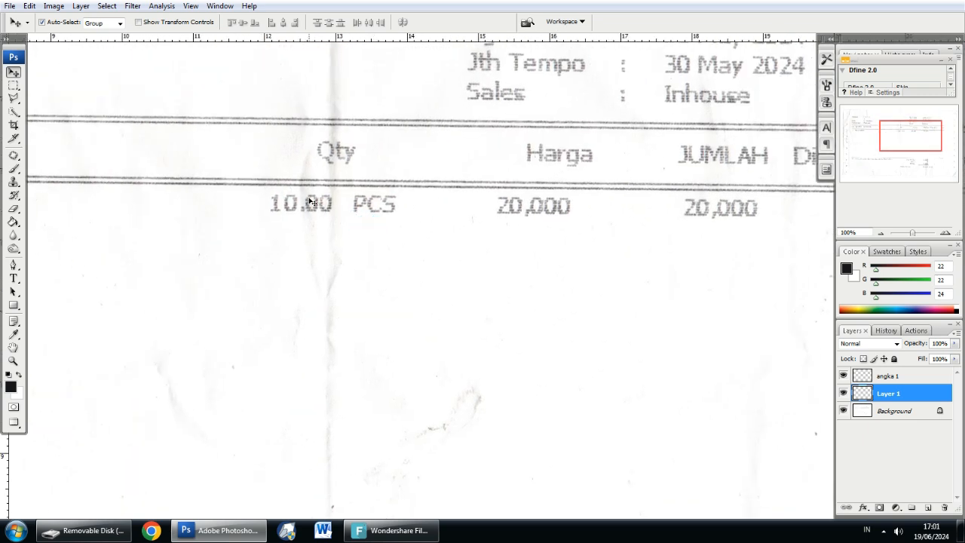
- Rename the copied zero's layer as angka 0
{"action": "double_click", "coordinate": [888, 393]}
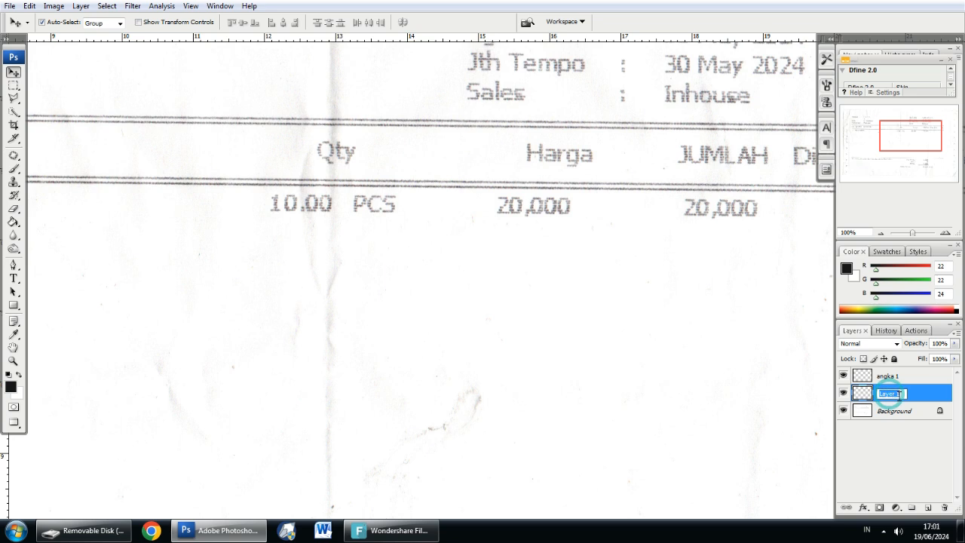
{"action": "type", "text": "angka 0"}
{"action": "left_click", "coordinate": [906, 377]}
{"action": "left_click", "coordinate": [911, 392]}
{"action": "left_click", "coordinate": [911, 377]}
{"action": "left_click", "coordinate": [912, 393]}
{"action": "left_click", "coordinate": [912, 376]}
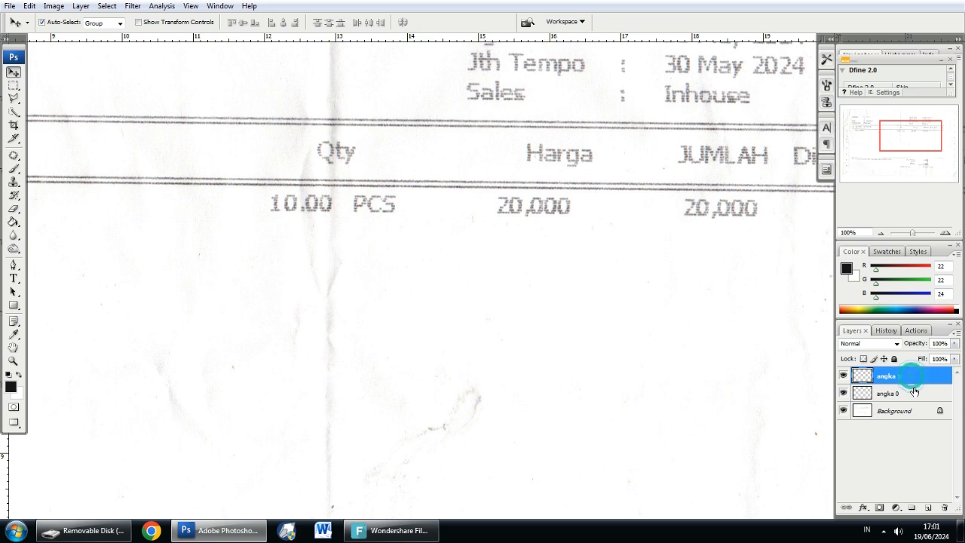
{"action": "left_click", "coordinate": [914, 392]}
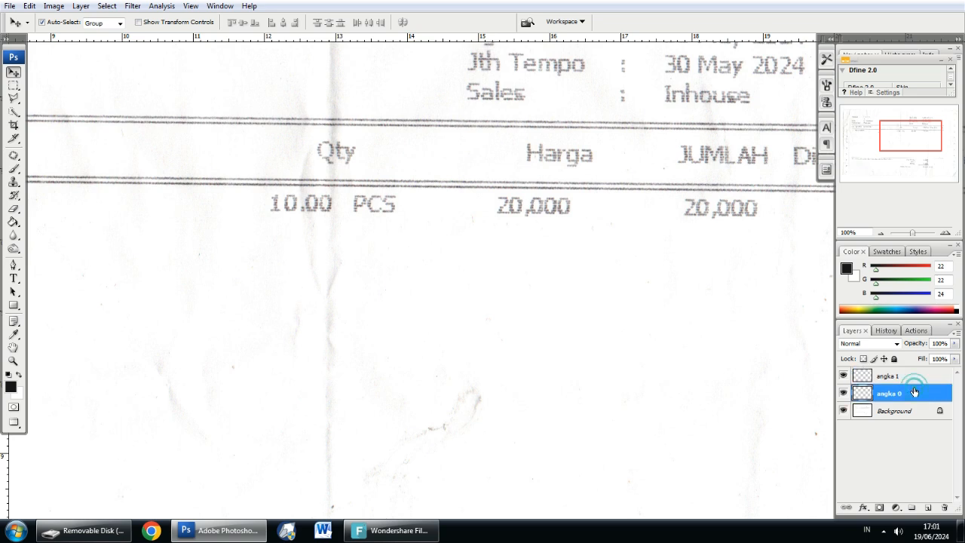
{"action": "left_click", "coordinate": [911, 376]}
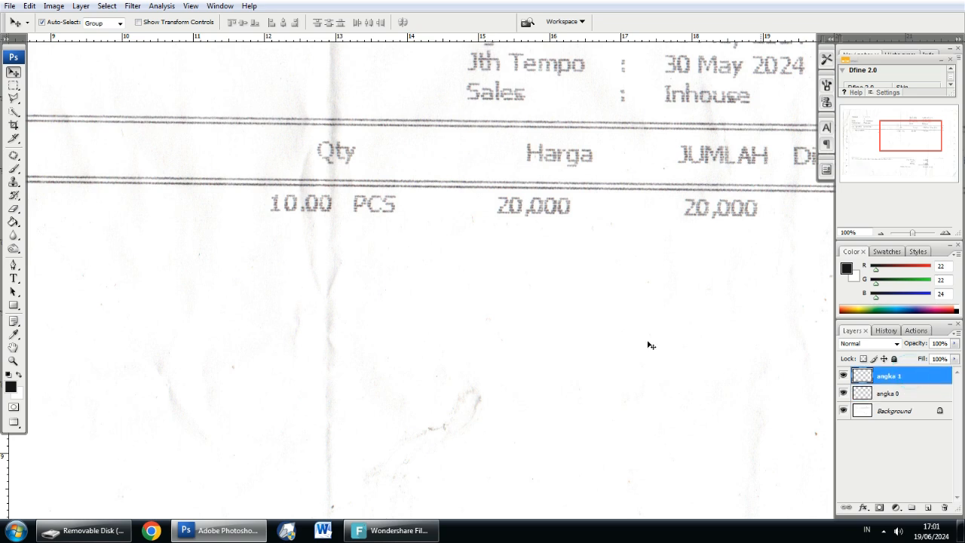
- Select the leading 20 of the SUB TOTAL amount with the Rectangular Marquee and copy it from the Background layer to a new layer
{"action": "left_click_drag", "start_coordinate": [373, 217], "coordinate": [320, 196]}
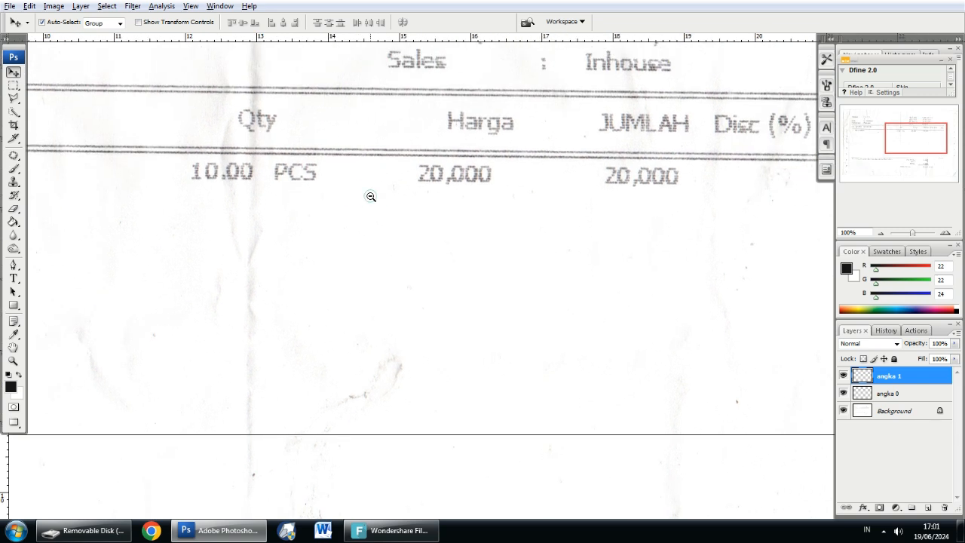
{"action": "left_click", "coordinate": [370, 196], "text": "alt"}
{"action": "left_click_drag", "start_coordinate": [426, 225], "coordinate": [360, 181]}
{"action": "left_click_drag", "start_coordinate": [441, 260], "coordinate": [384, 175]}
{"action": "left_click_drag", "start_coordinate": [405, 310], "coordinate": [456, 239]}
{"action": "left_click", "coordinate": [416, 226], "text": "ctrl"}
{"action": "left_click", "coordinate": [455, 240], "text": "ctrl"}
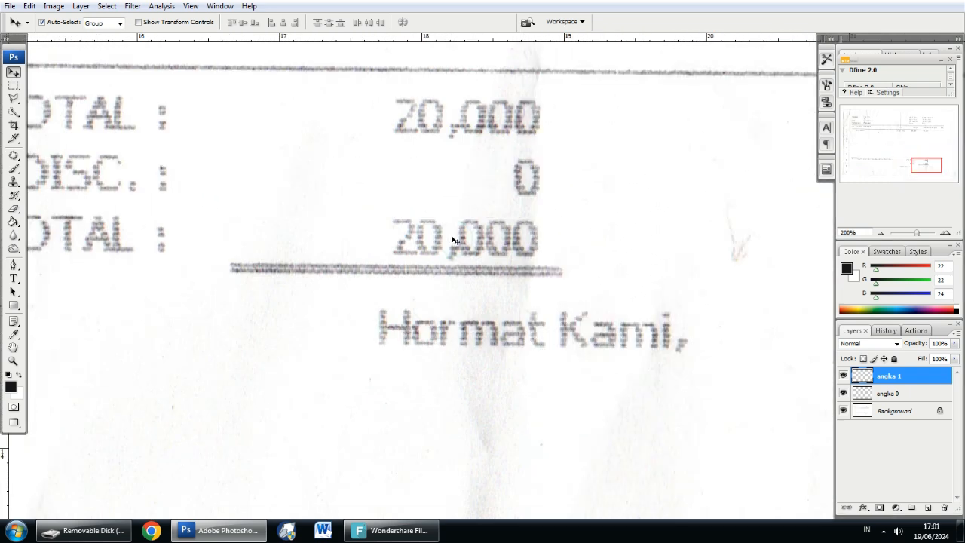
{"action": "left_click", "coordinate": [441, 245], "text": "alt"}
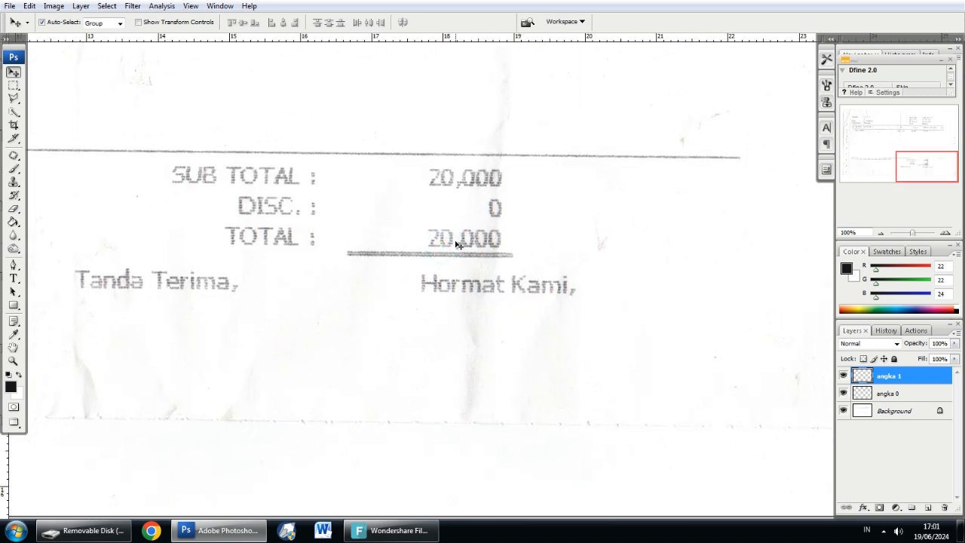
{"action": "left_click", "coordinate": [442, 242], "text": "ctrl"}
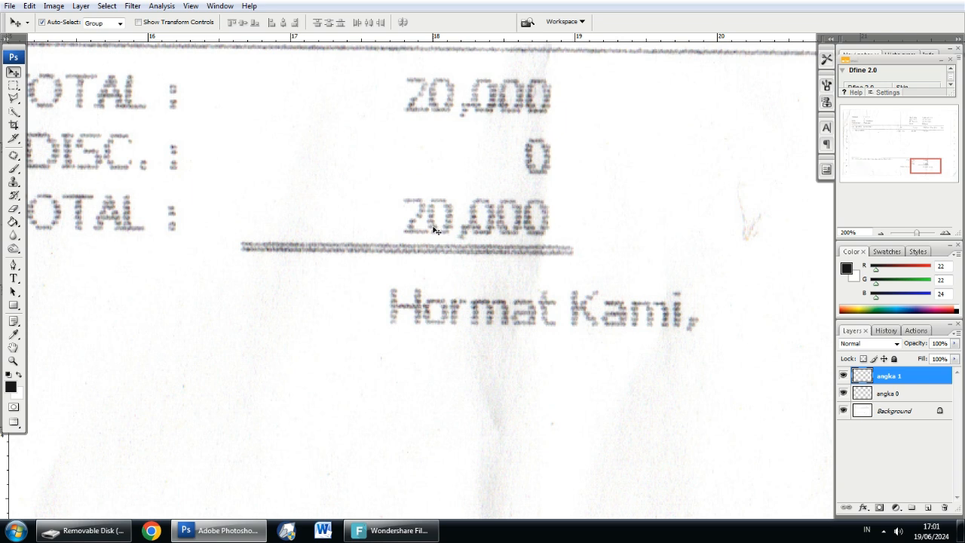
{"action": "left_click_drag", "start_coordinate": [425, 236], "coordinate": [435, 236]}
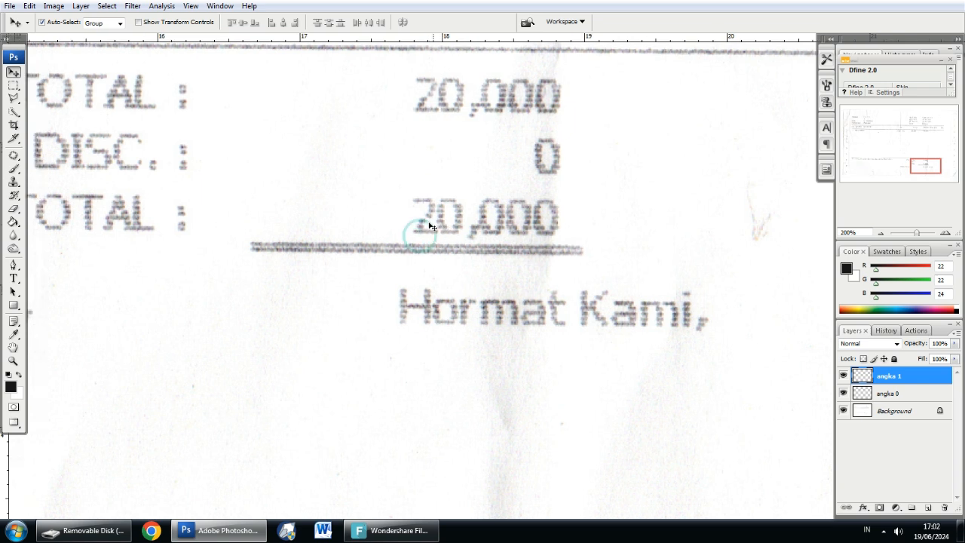
{"action": "left_click_drag", "start_coordinate": [420, 157], "coordinate": [477, 223]}
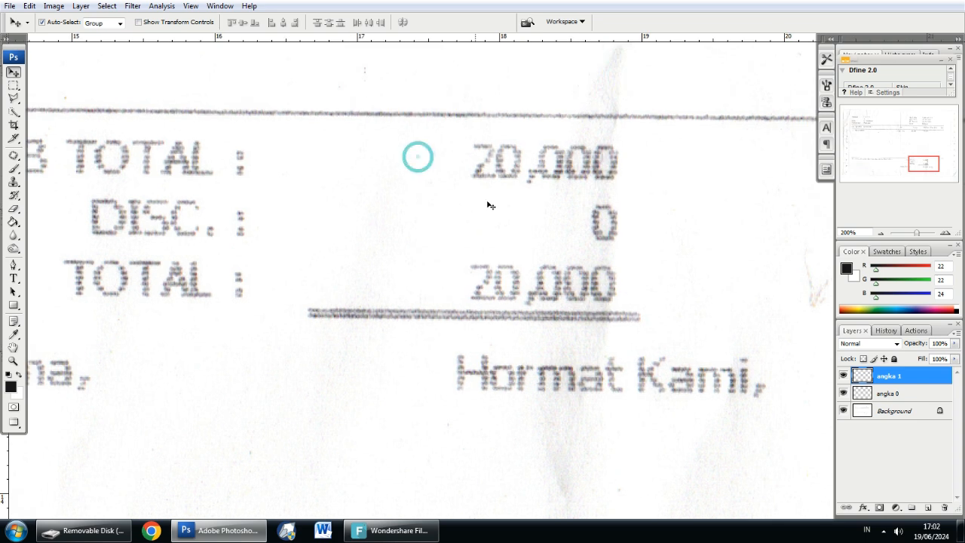
{"action": "left_click", "coordinate": [504, 160]}
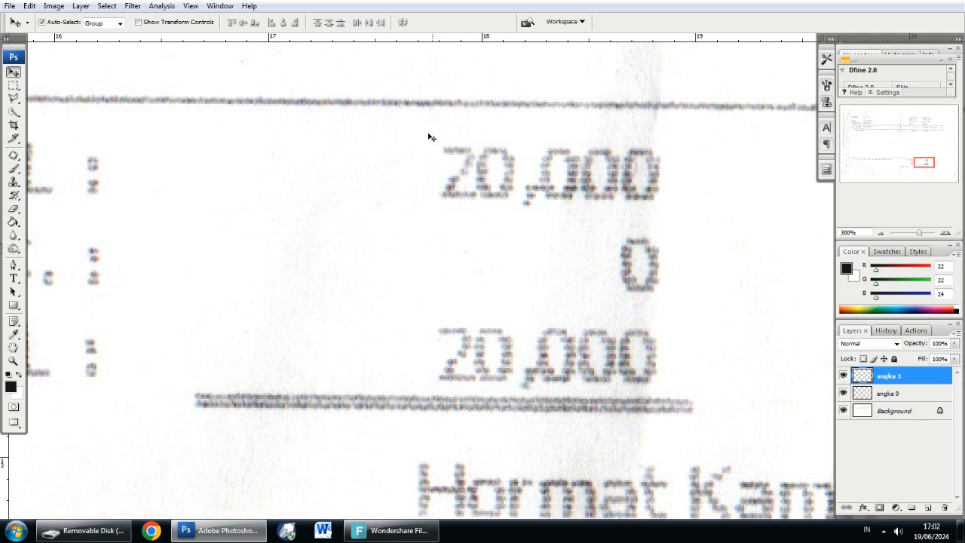
{"action": "left_click", "coordinate": [14, 87]}
{"action": "left_click_drag", "start_coordinate": [435, 141], "coordinate": [517, 203]}
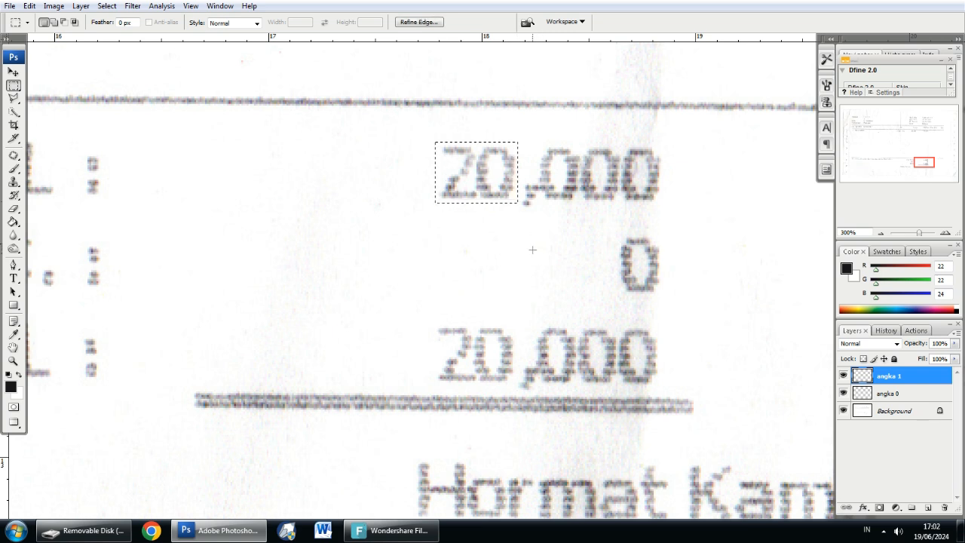
{"action": "key", "text": "ctrl+j"}
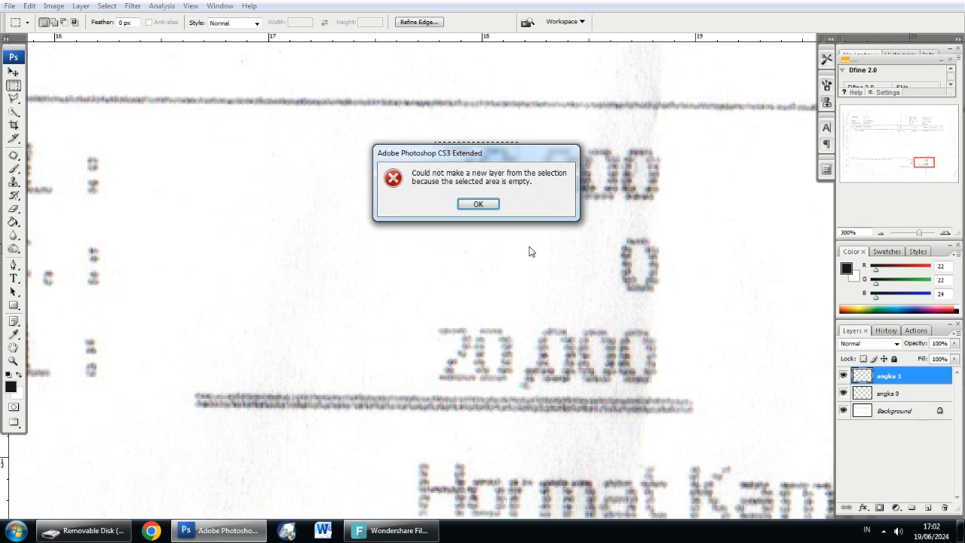
{"action": "left_click", "coordinate": [498, 203]}
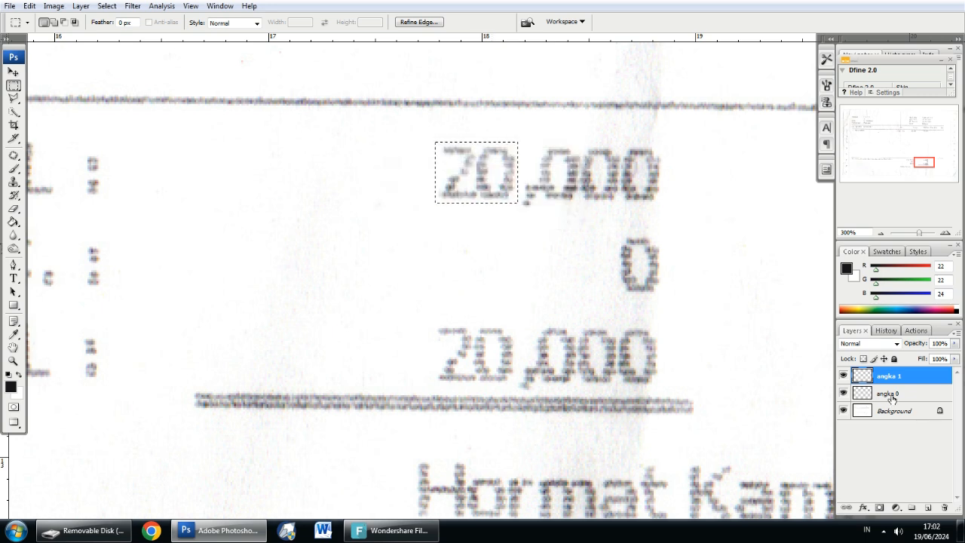
{"action": "left_click", "coordinate": [909, 413]}
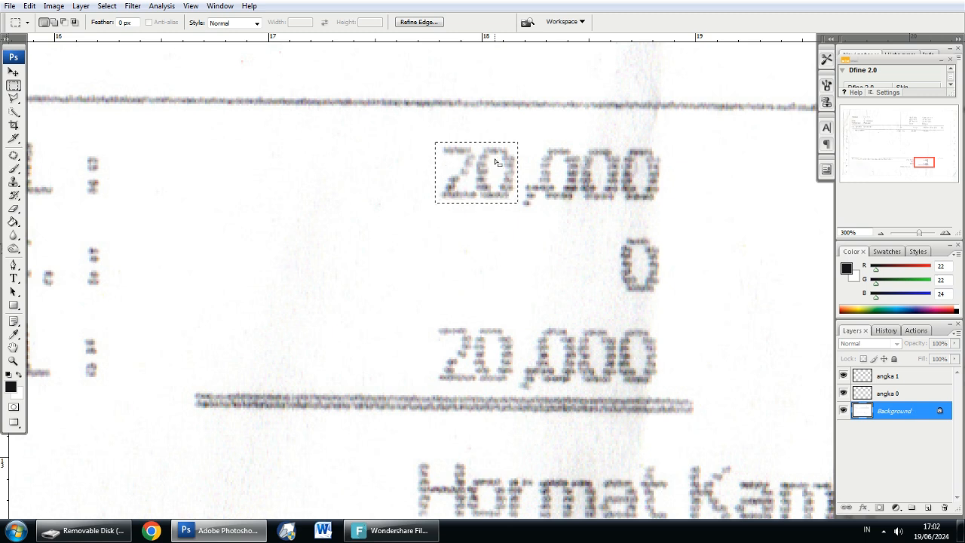
{"action": "key", "text": "ctrl+j"}
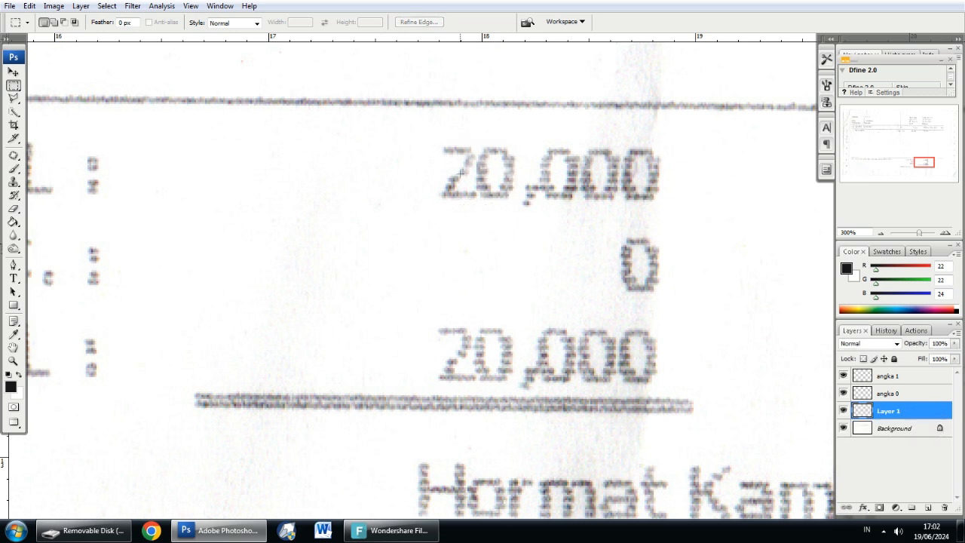
- Move the copied 20 one digit to the left so the SUB TOTAL amount reads 200,000
{"action": "left_click", "coordinate": [14, 73]}
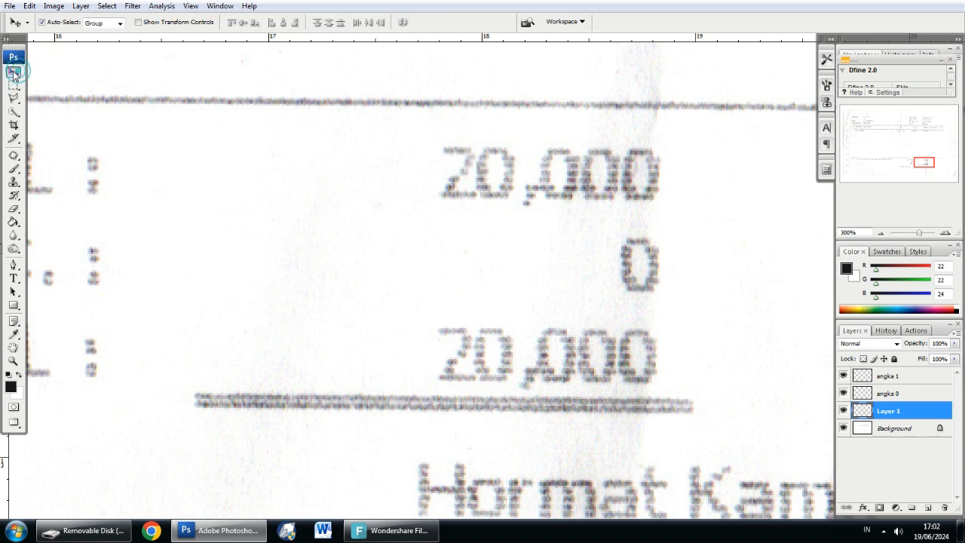
{"action": "left_click_drag", "start_coordinate": [481, 175], "coordinate": [431, 173]}
{"action": "key", "text": "Right"}
{"action": "key", "text": "Right"}
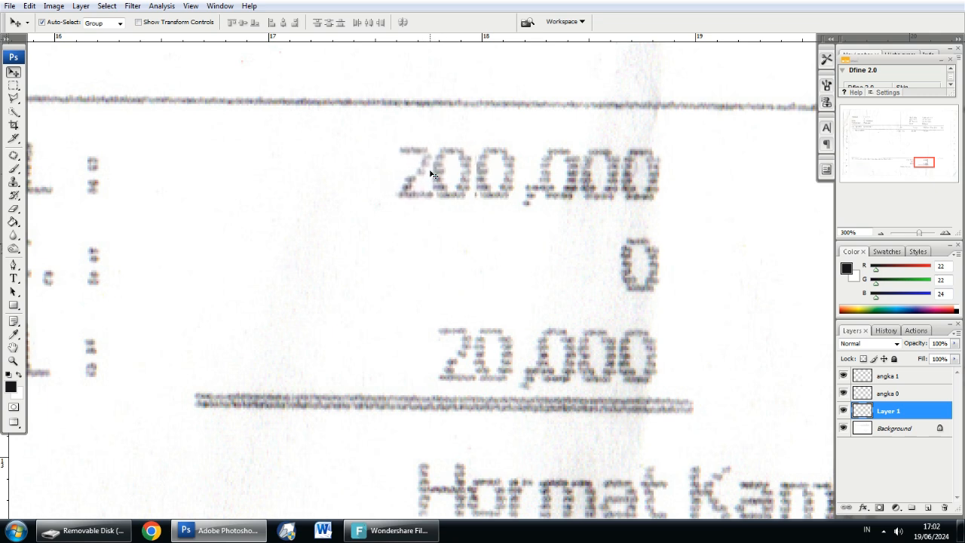
- Select the leading 20 of the TOTAL amount on the Background layer with the Rectangular Marquee and copy it to a new layer
{"action": "key", "text": "ctrl+minus"}
{"action": "key", "text": "ctrl+minus"}
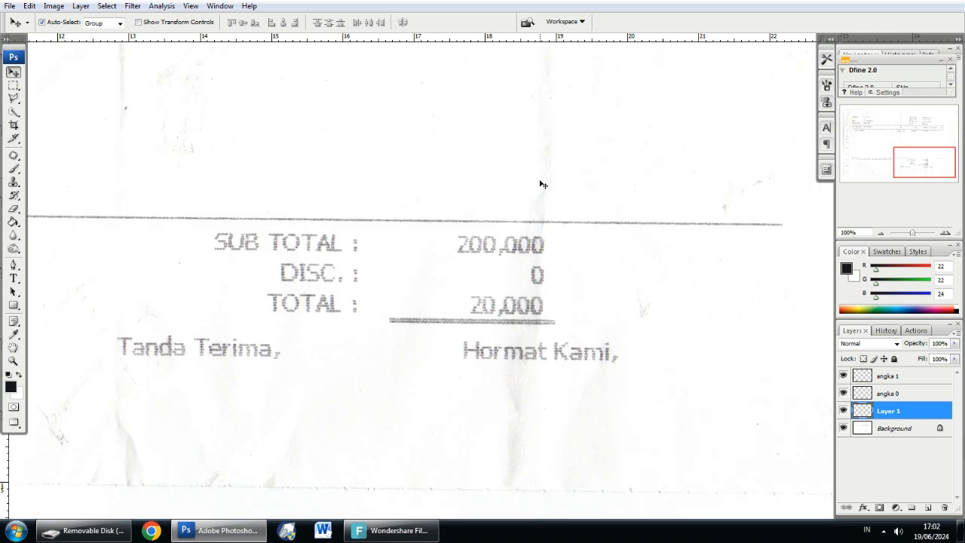
{"action": "left_click_drag", "start_coordinate": [508, 260], "coordinate": [474, 168]}
{"action": "left_click", "coordinate": [476, 202], "text": "ctrl"}
{"action": "left_click_drag", "start_coordinate": [435, 211], "coordinate": [519, 214]}
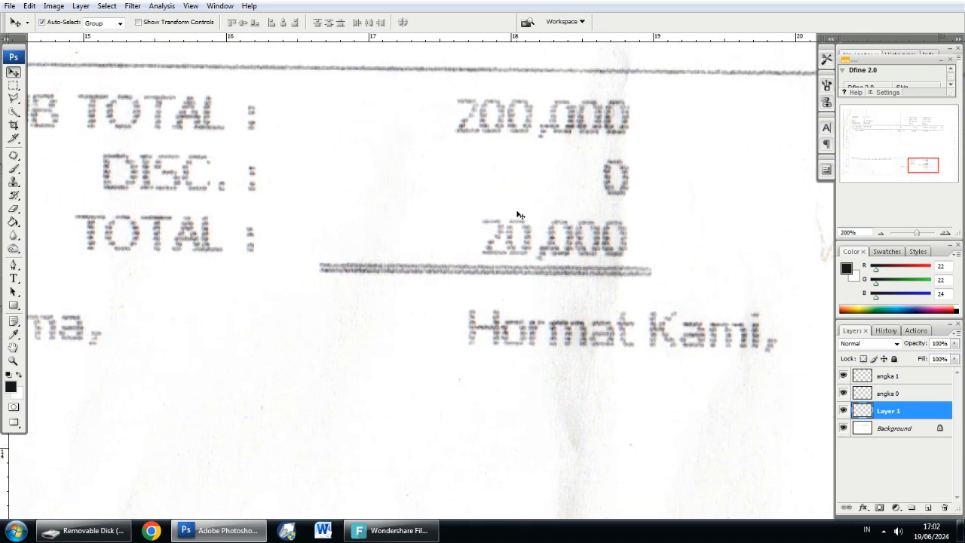
{"action": "left_click_drag", "start_coordinate": [452, 239], "coordinate": [468, 220]}
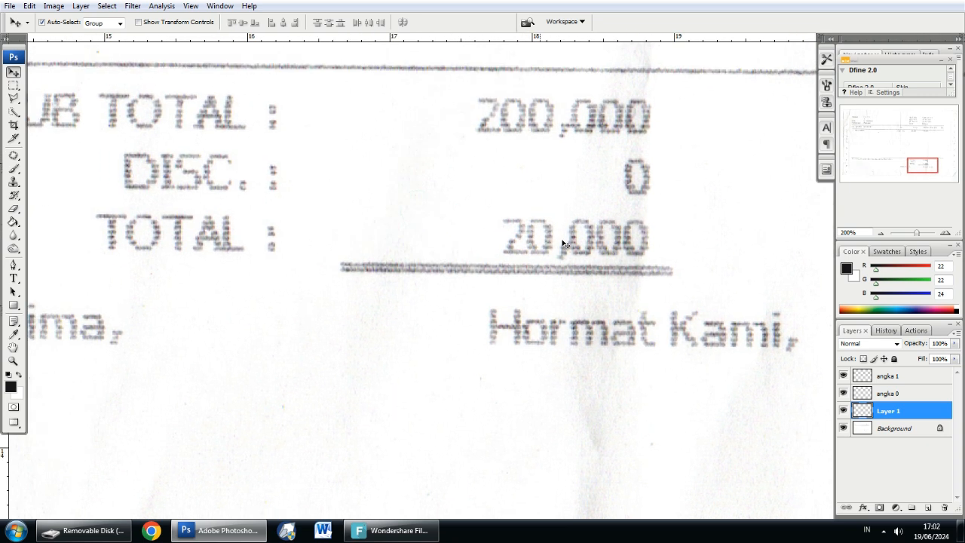
{"action": "left_click", "coordinate": [894, 428]}
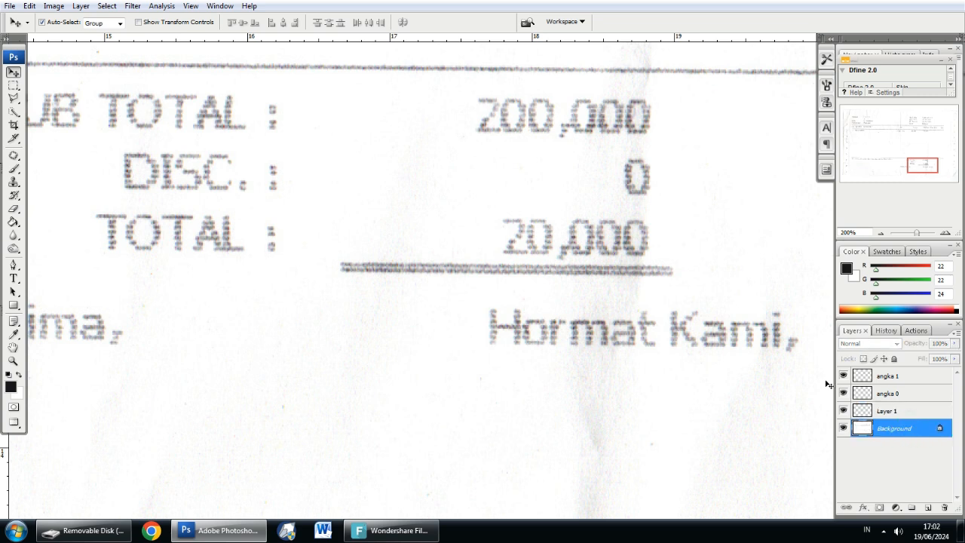
{"action": "left_click_drag", "start_coordinate": [451, 230], "coordinate": [434, 198]}
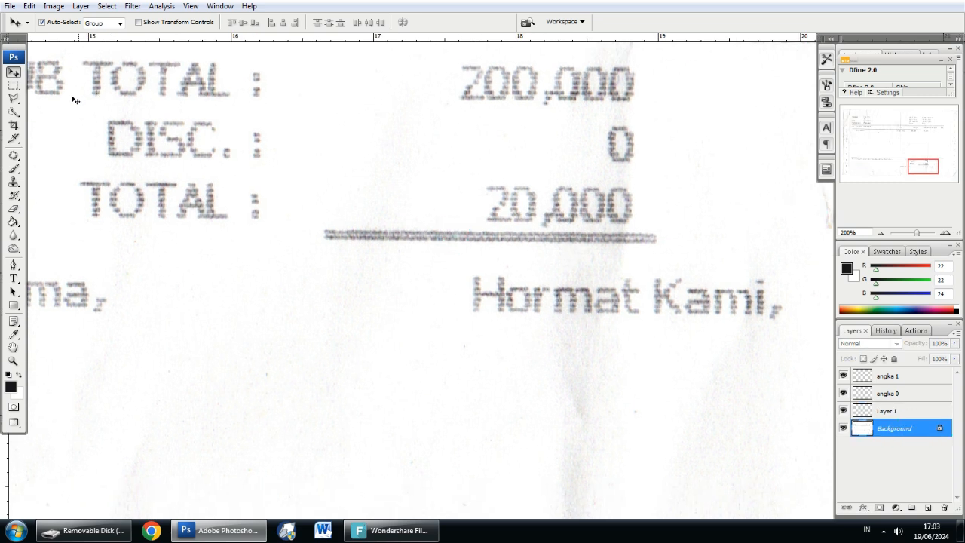
{"action": "left_click", "coordinate": [13, 87]}
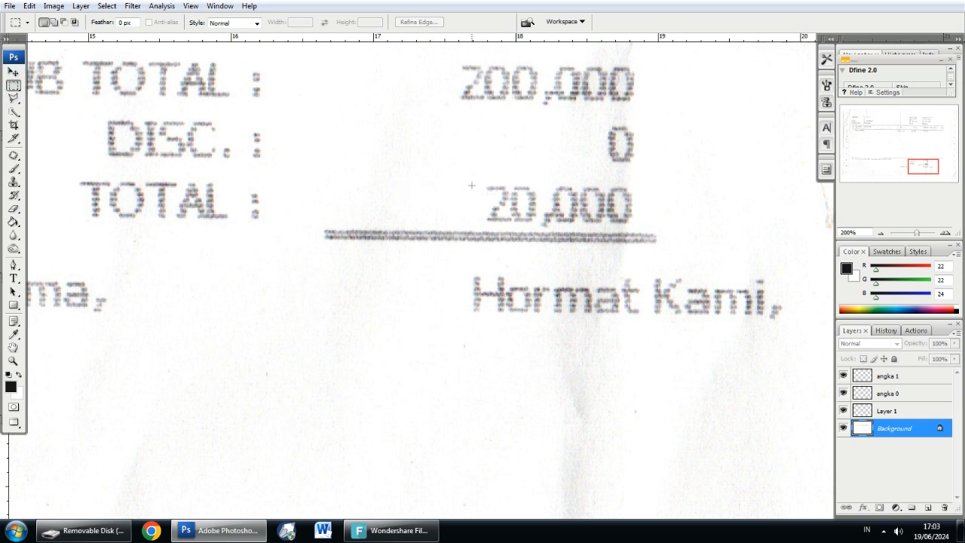
{"action": "left_click_drag", "start_coordinate": [482, 181], "coordinate": [540, 227]}
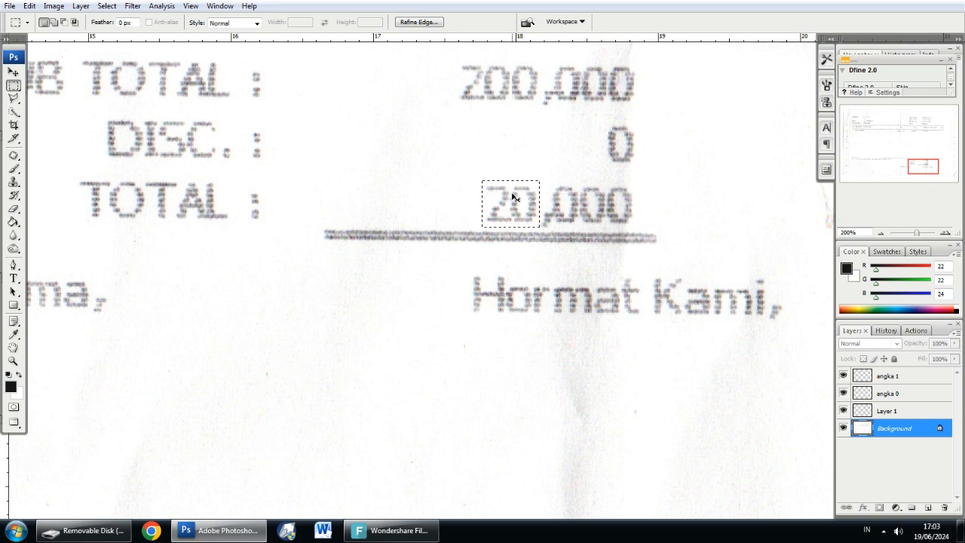
{"action": "key", "text": "ctrl+j"}
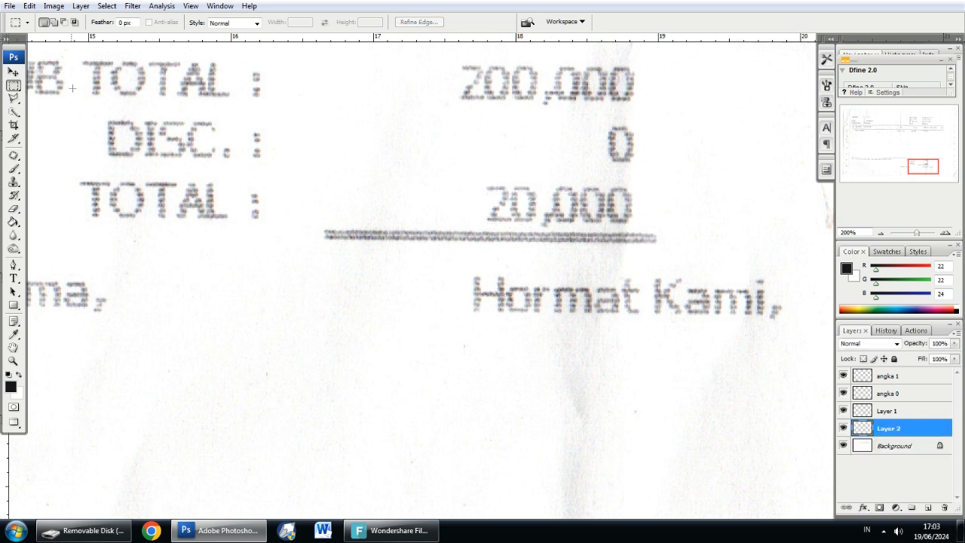
- Nudge the copied 20 one digit to the left so the TOTAL amount reads 200,000
{"action": "left_click", "coordinate": [14, 74]}
{"action": "key", "text": "Left"}
{"action": "key", "text": "Left"}
{"action": "key", "text": "Left"}
{"action": "key", "text": "Left"}
{"action": "key", "text": "Left"}
{"action": "key", "text": "Left"}
{"action": "key", "text": "Left"}
{"action": "key", "text": "Left"}
{"action": "key", "text": "Left"}
{"action": "key", "text": "Left"}
{"action": "key", "text": "Left"}
{"action": "key", "text": "Left"}
{"action": "key", "text": "Left"}
{"action": "key", "text": "Left"}
{"action": "key", "text": "Left"}
{"action": "key", "text": "Left"}
{"action": "key", "text": "Left"}
{"action": "key", "text": "Left"}
{"action": "key", "text": "Left"}
{"action": "key", "text": "Left"}
{"action": "key", "text": "Left"}
{"action": "key", "text": "Left"}
{"action": "key", "text": "Left"}
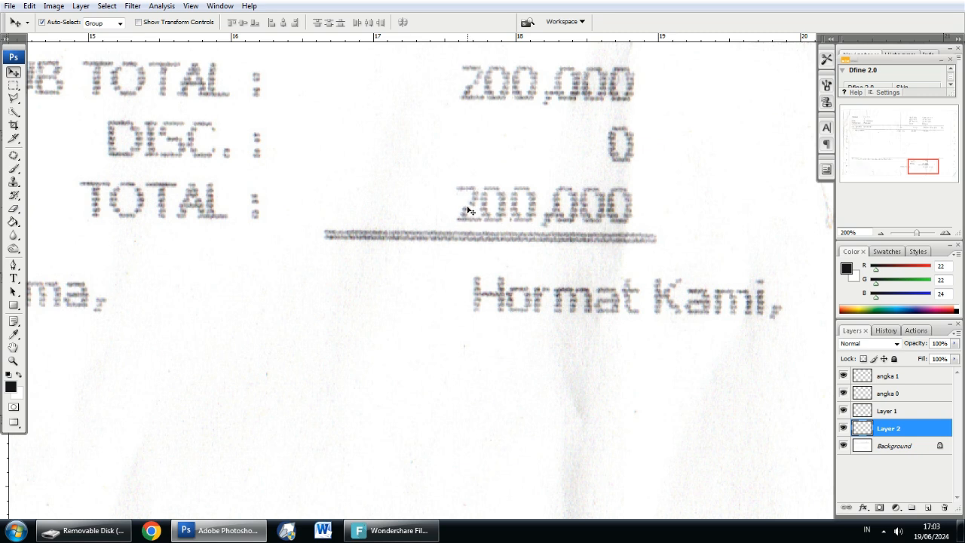
- Examine the edited quantity, line amounts and totals across the whole invoice
{"action": "left_click", "coordinate": [469, 211], "text": "alt"}
{"action": "left_click", "coordinate": [471, 213], "text": "alt"}
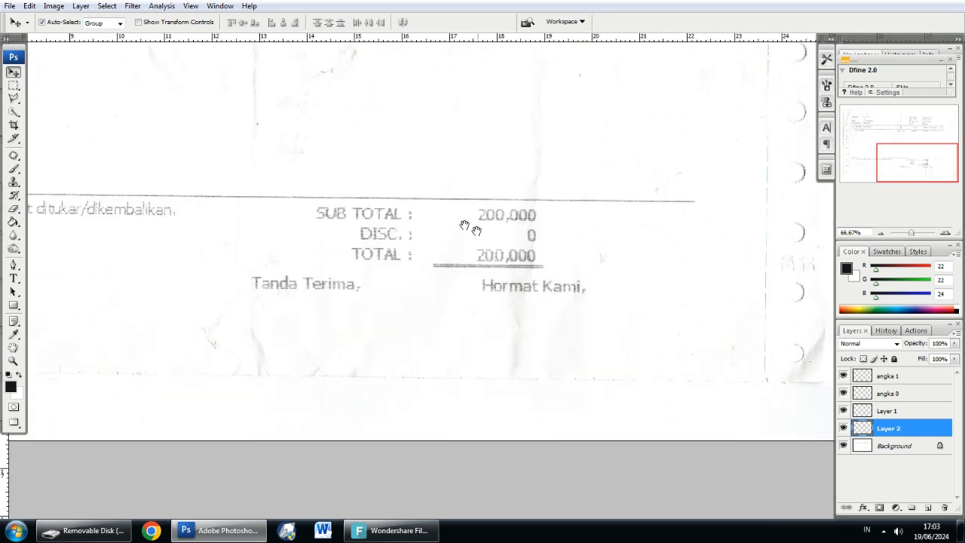
{"action": "left_click", "coordinate": [439, 210], "text": "alt"}
{"action": "mouse_move", "coordinate": [433, 205]}
{"action": "left_mouse_down"}
{"action": "mouse_move", "coordinate": [567, 273]}
{"action": "mouse_move", "coordinate": [475, 281]}
{"action": "left_mouse_up"}
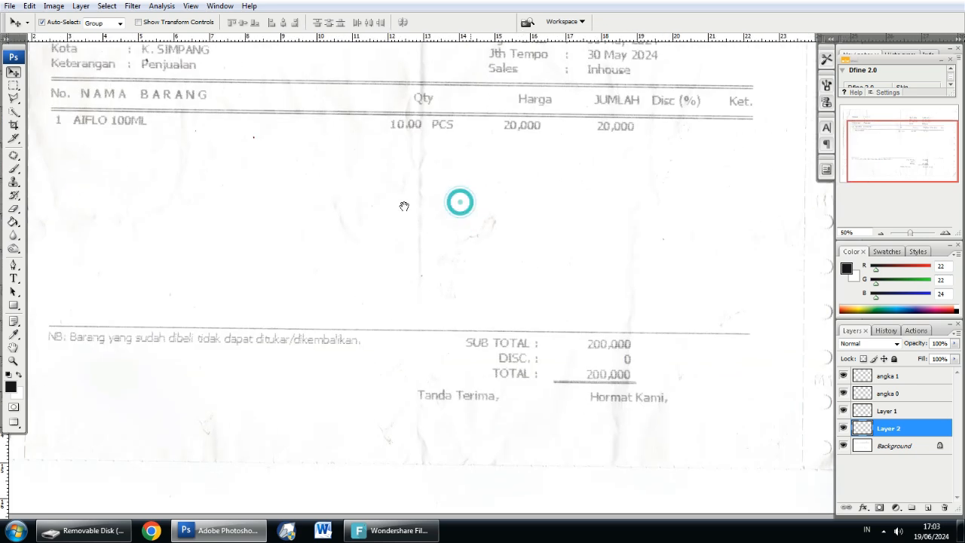
{"action": "left_click_drag", "start_coordinate": [399, 203], "coordinate": [428, 263]}
{"action": "left_click", "coordinate": [460, 223]}
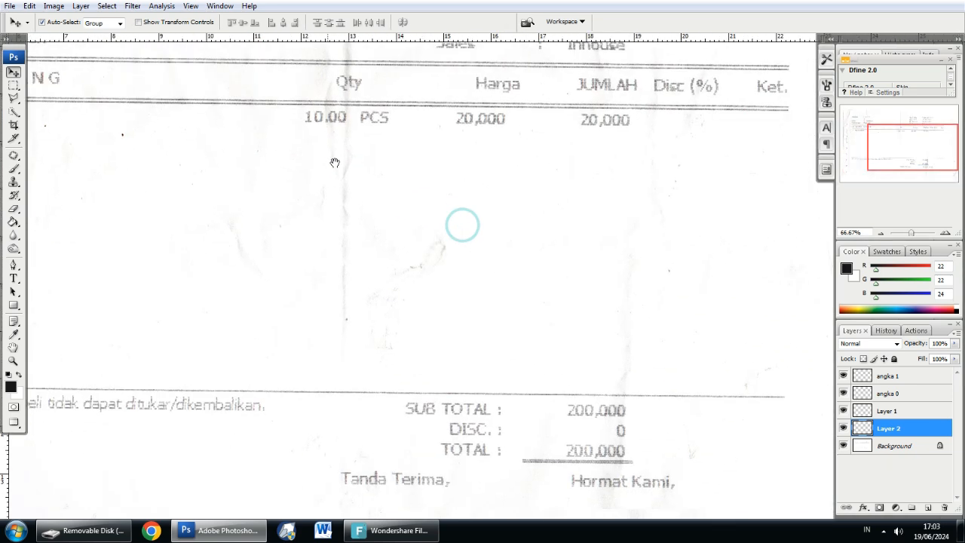
{"action": "left_click", "coordinate": [335, 165], "text": "alt"}
{"action": "left_click", "coordinate": [335, 166], "text": "alt"}
{"action": "left_click_drag", "start_coordinate": [486, 244], "coordinate": [384, 181]}
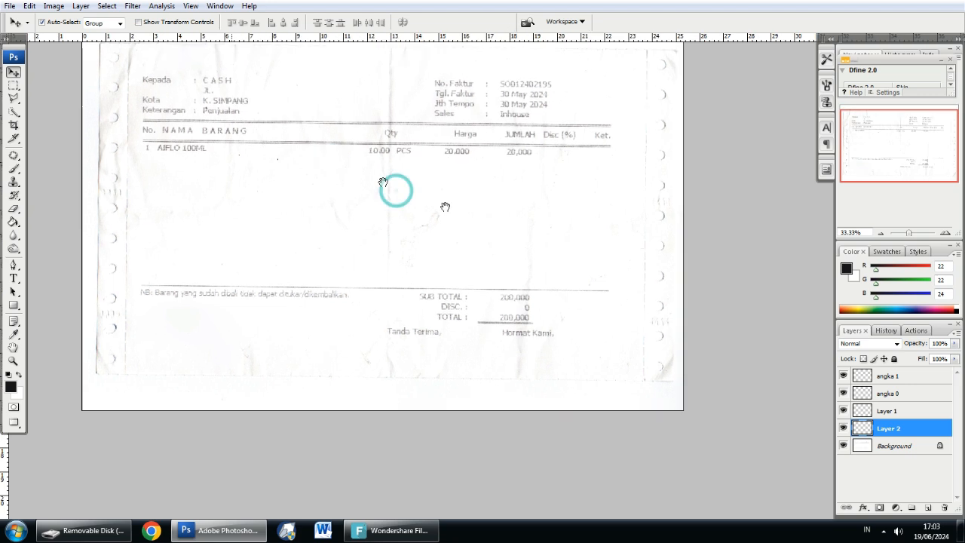
{"action": "left_click", "coordinate": [464, 210], "text": "ctrl"}
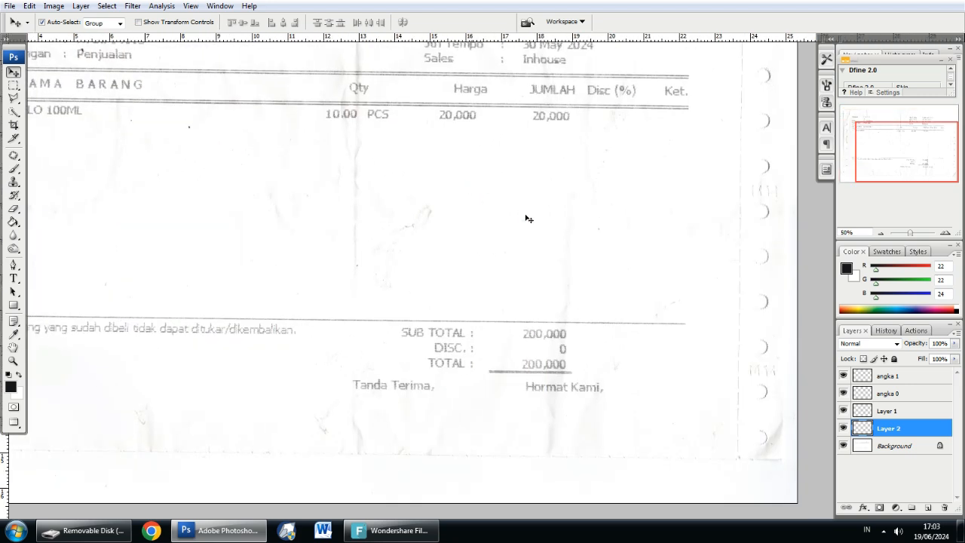
{"action": "left_click", "coordinate": [894, 376]}
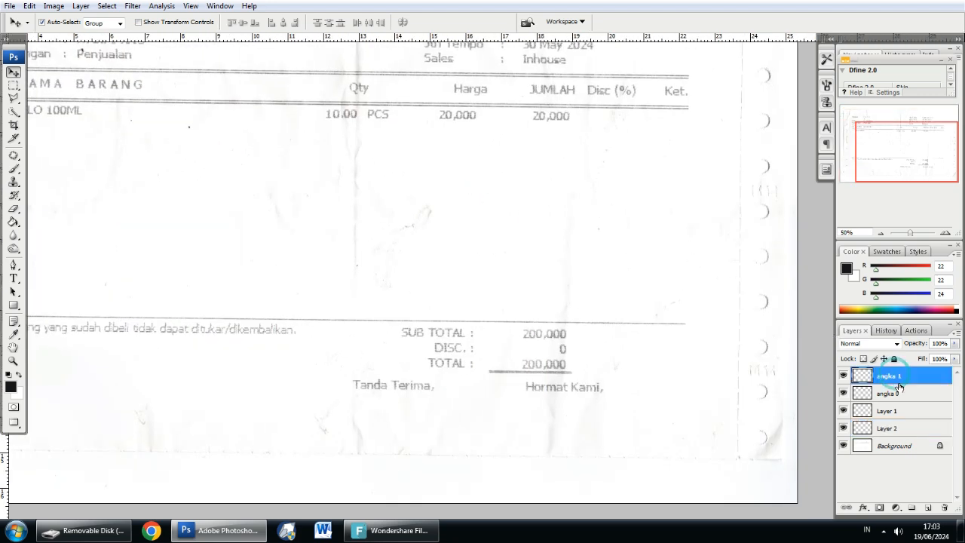
{"action": "left_click", "coordinate": [905, 393]}
{"action": "left_click", "coordinate": [906, 408]}
{"action": "left_click", "coordinate": [914, 427]}
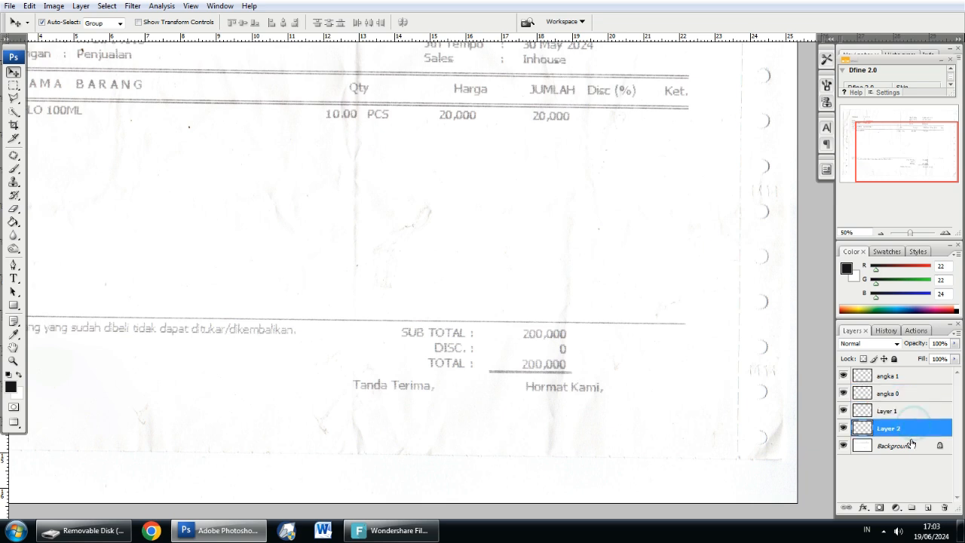
{"action": "left_click", "coordinate": [914, 445]}
{"action": "left_click", "coordinate": [898, 377]}
{"action": "left_click", "coordinate": [902, 392]}
{"action": "left_click", "coordinate": [905, 411]}
{"action": "left_click", "coordinate": [907, 429]}
{"action": "left_click", "coordinate": [910, 445]}
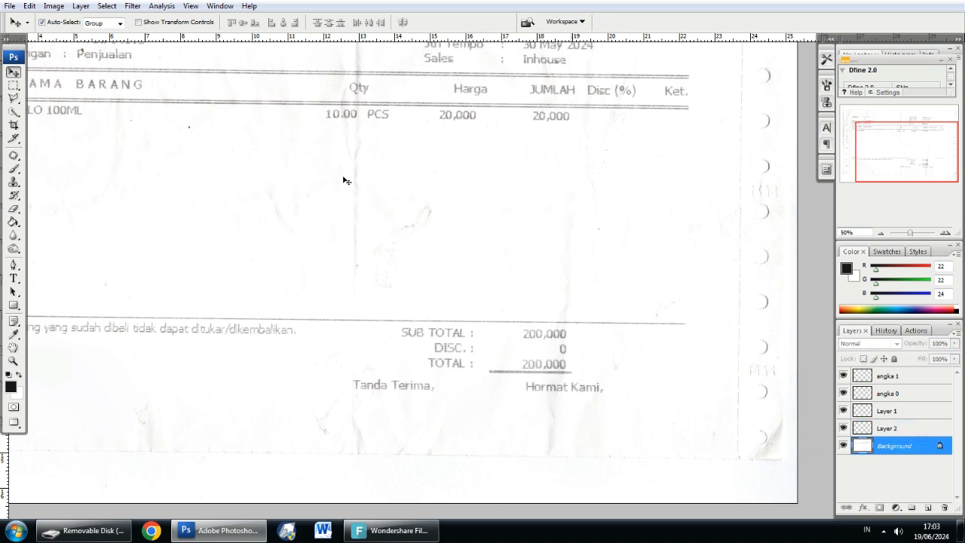
- Flatten the invoice image and save it as a JPEG named bon faktur edit on Removable Disk (H:) at quality 11, Baseline ("Standard")
{"action": "left_click", "coordinate": [80, 6]}
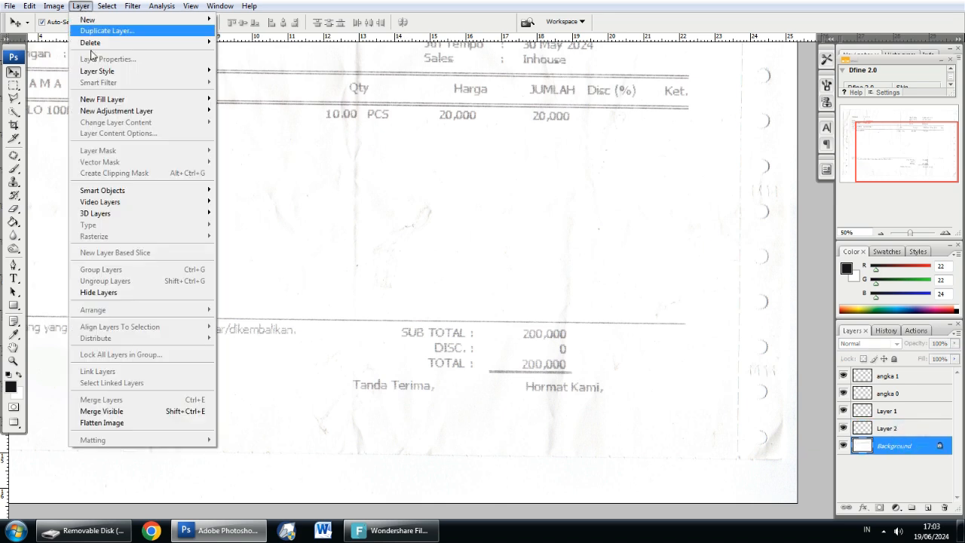
{"action": "left_click", "coordinate": [142, 424]}
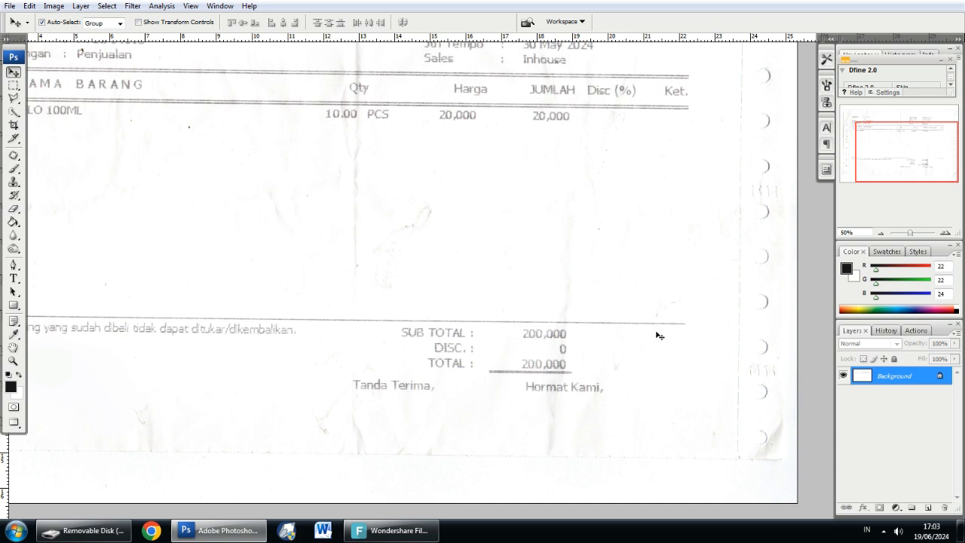
{"action": "left_click", "coordinate": [10, 6]}
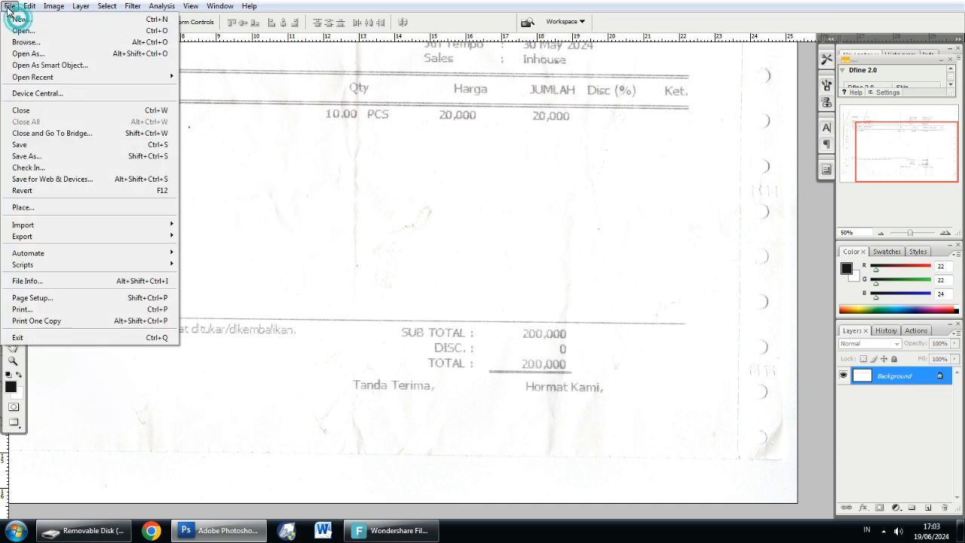
{"action": "left_click", "coordinate": [58, 159]}
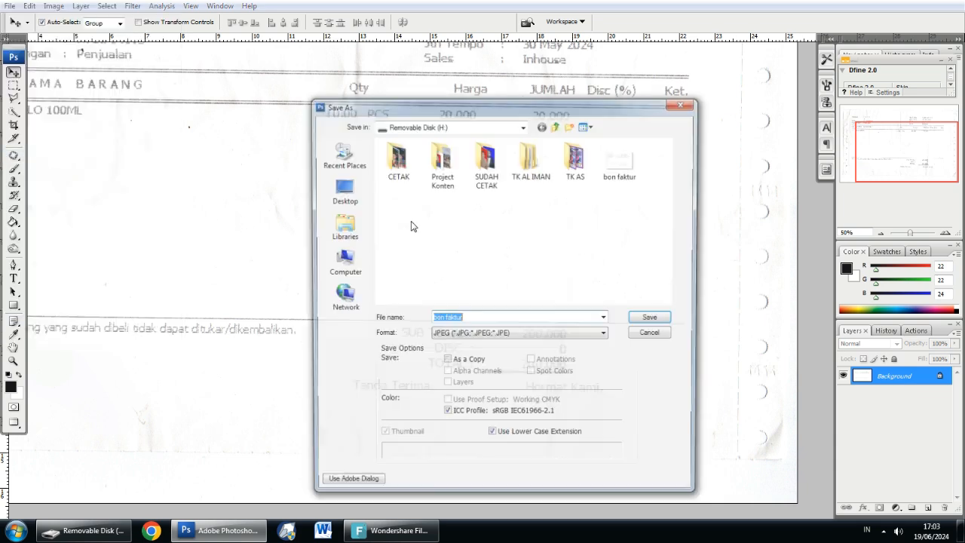
{"action": "left_click", "coordinate": [471, 319]}
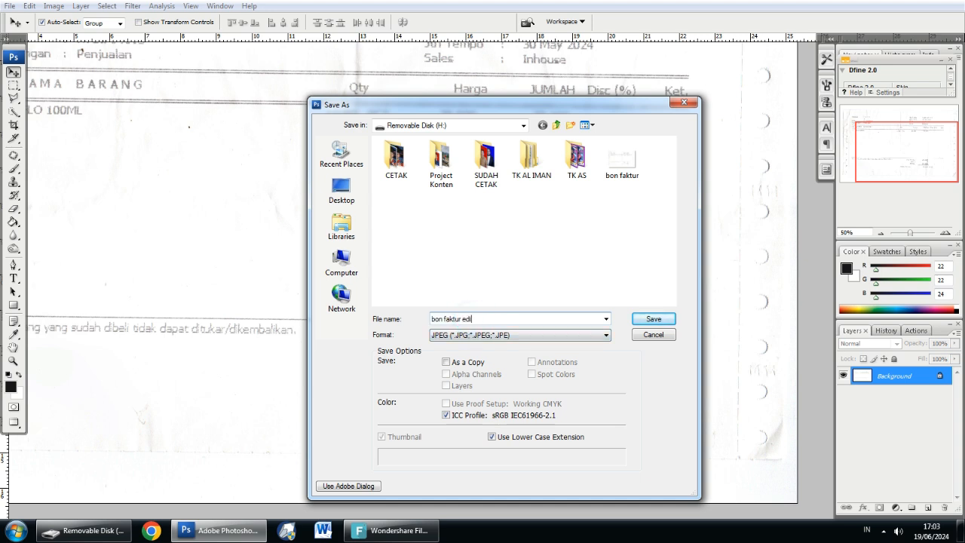
{"action": "left_click", "coordinate": [487, 337]}
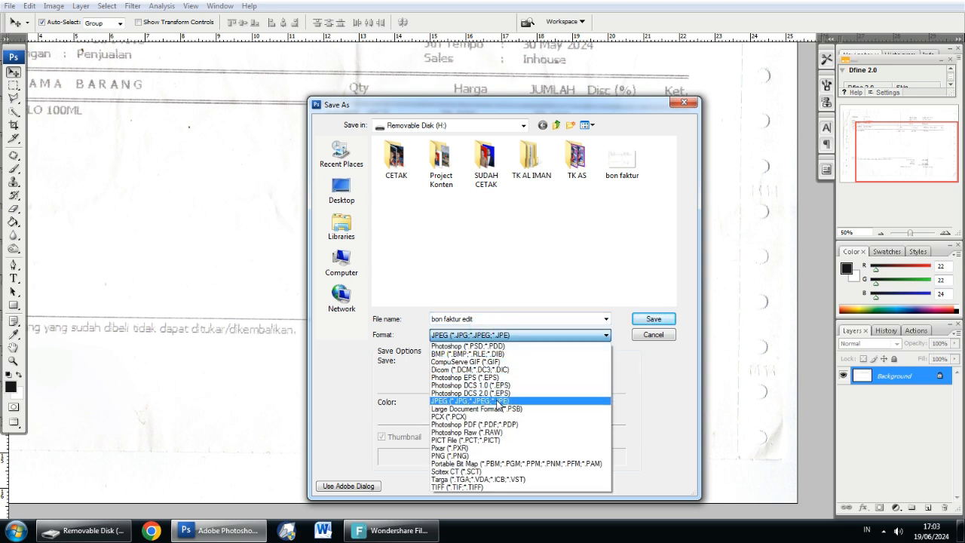
{"action": "left_click", "coordinate": [500, 402]}
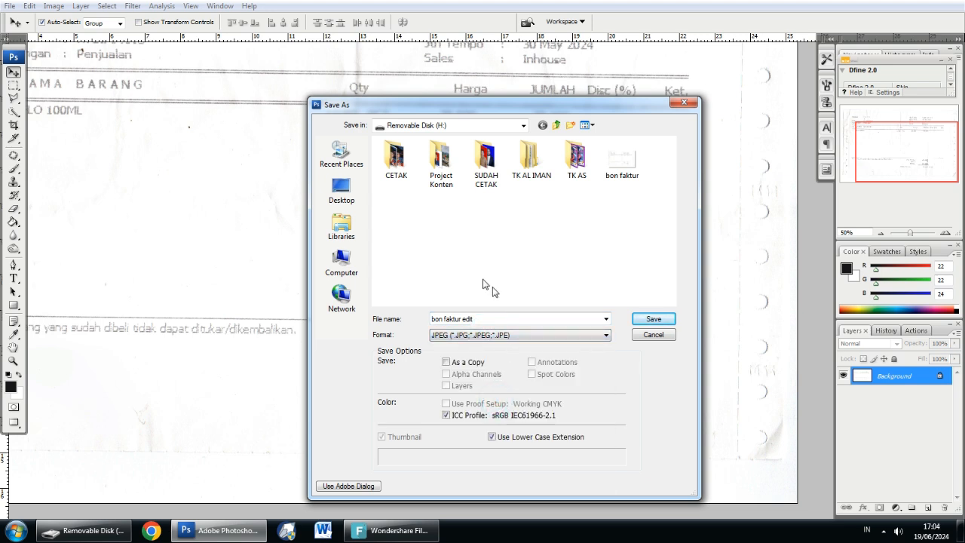
{"action": "left_click", "coordinate": [656, 322]}
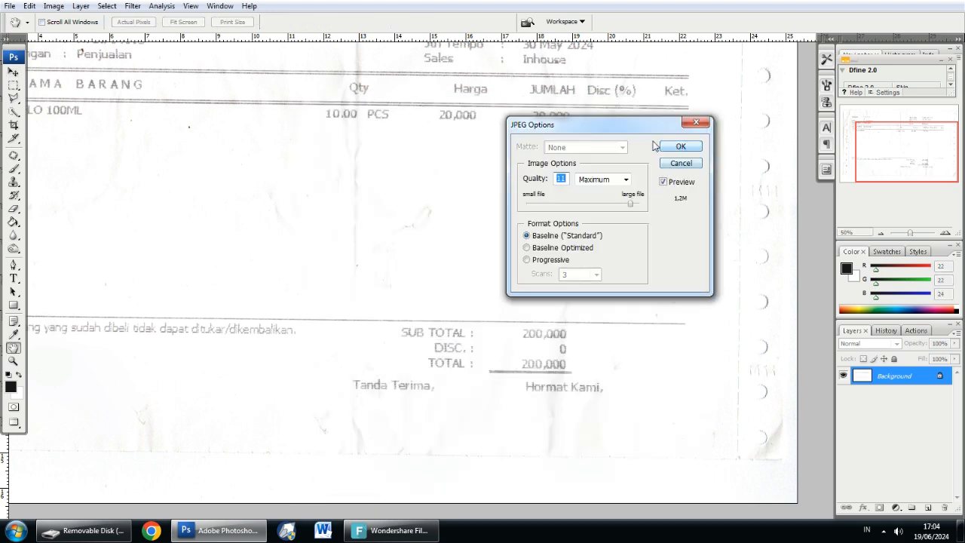
{"action": "left_click", "coordinate": [681, 148]}
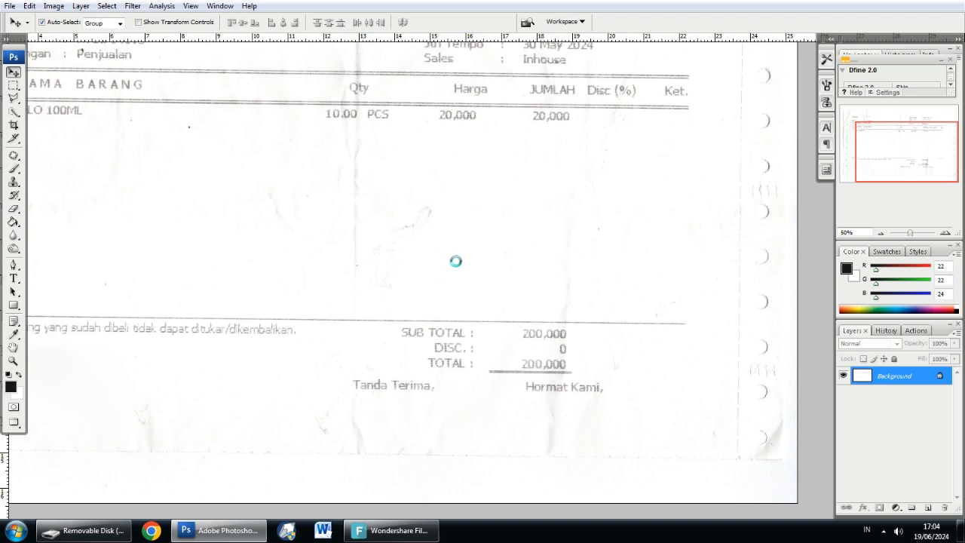
- Switch to the Removable Disk (H:) folder and compare bon faktur with bon faktur edit in Windows Photo Viewer, checking the quantity and totals
{"action": "left_click", "coordinate": [83, 530]}
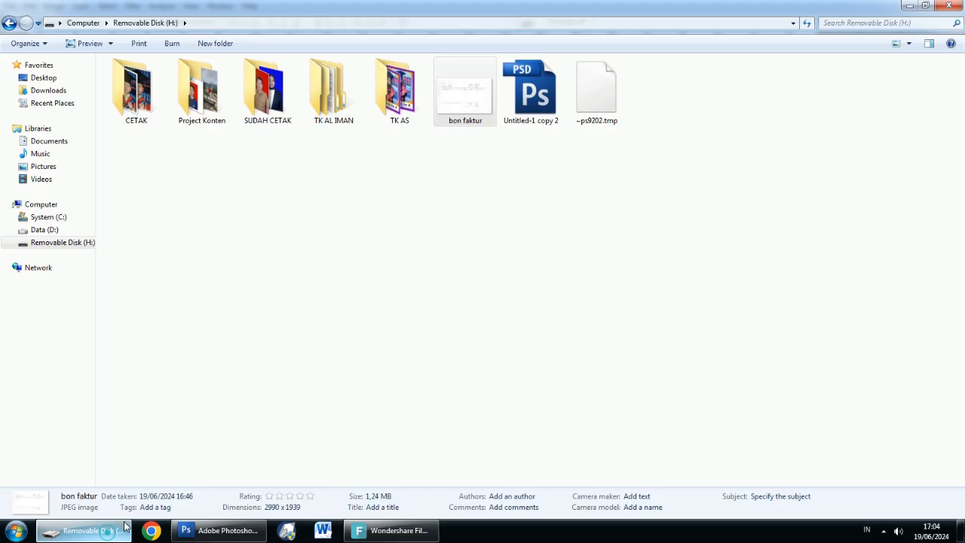
{"action": "double_click", "coordinate": [596, 113]}
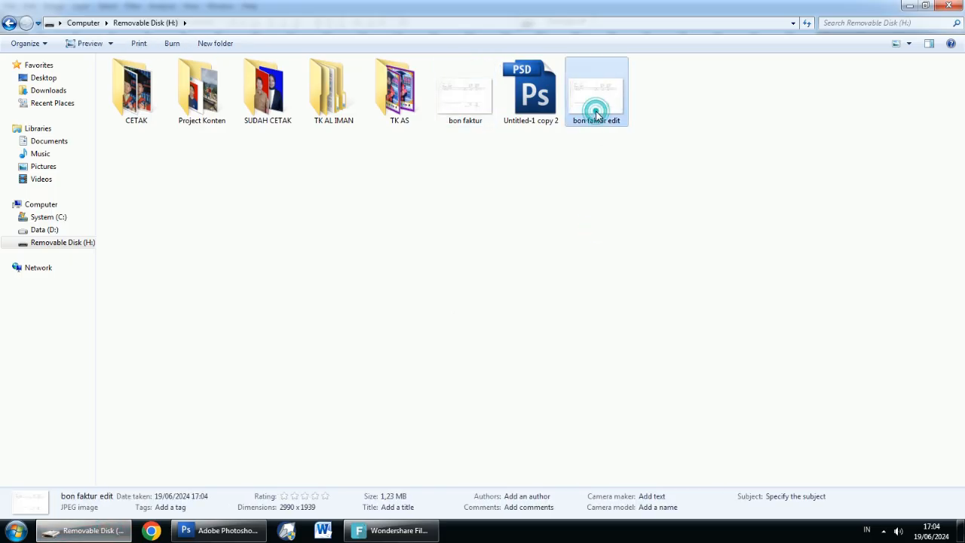
{"action": "double_click", "coordinate": [456, 105]}
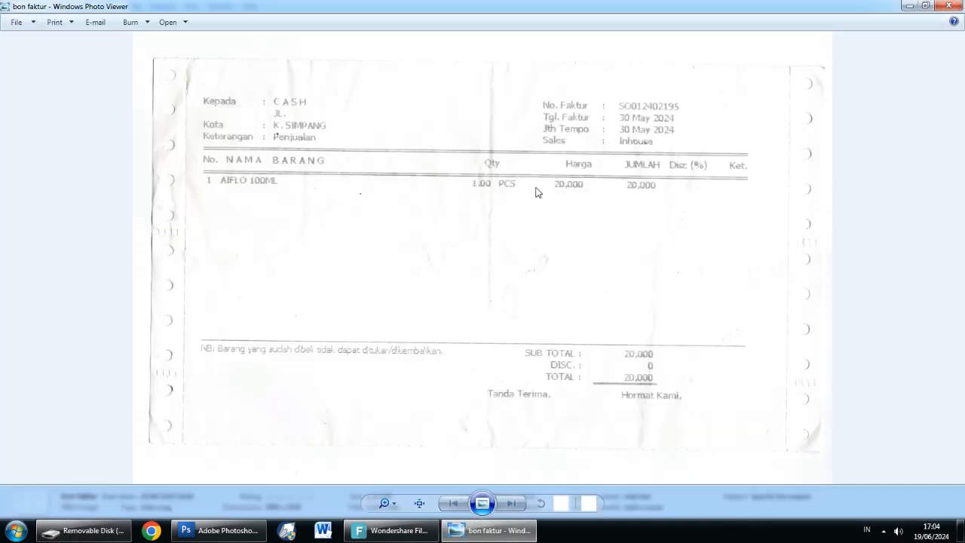
{"action": "scroll", "coordinate": [603, 226], "scroll_direction": "up", "scroll_amount": 3}
{"action": "scroll", "coordinate": [552, 194], "scroll_direction": "down", "scroll_amount": 3}
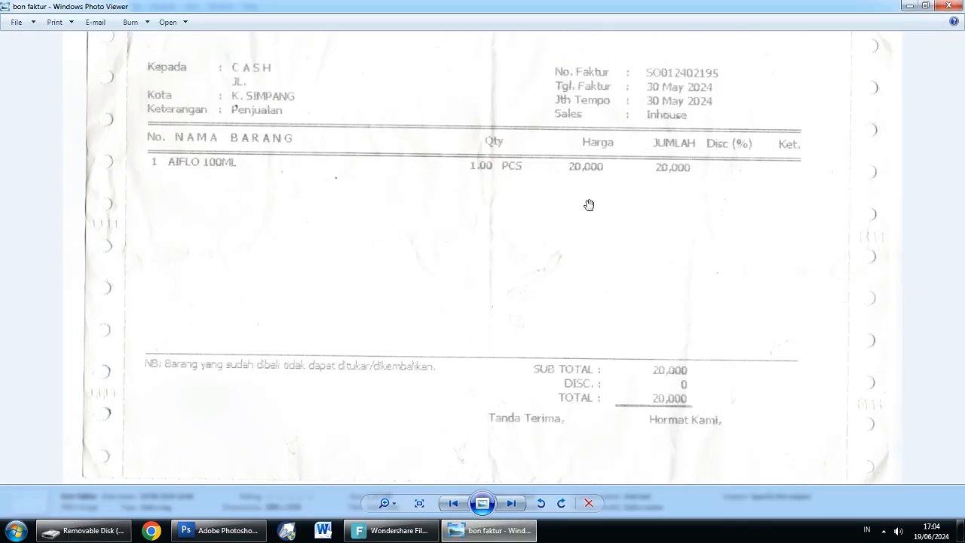
{"action": "key", "text": "Left"}
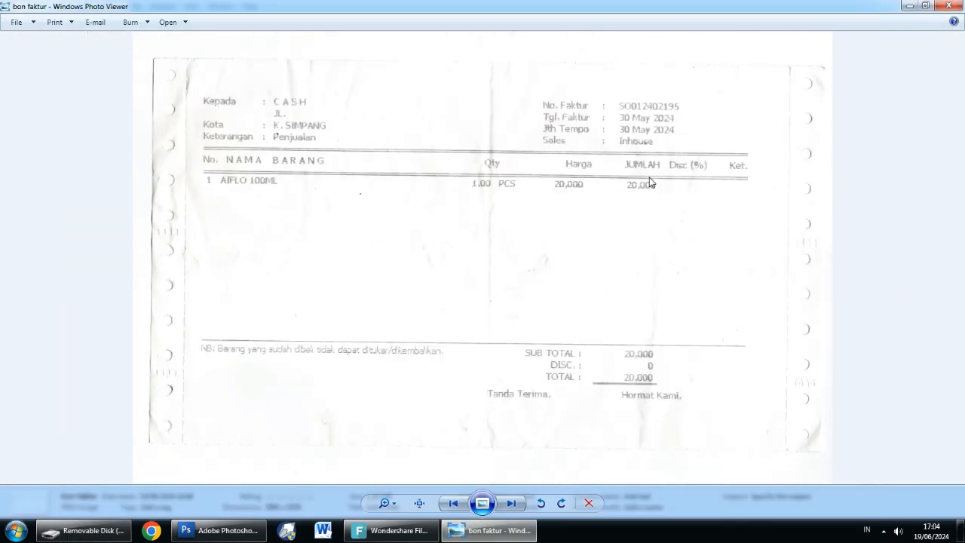
{"action": "key", "text": "Right"}
{"action": "key", "text": "Left"}
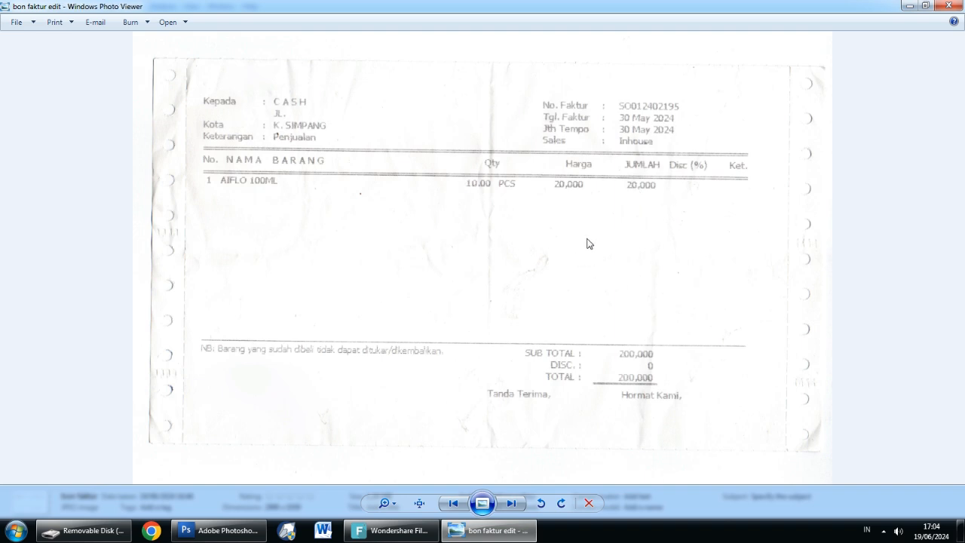